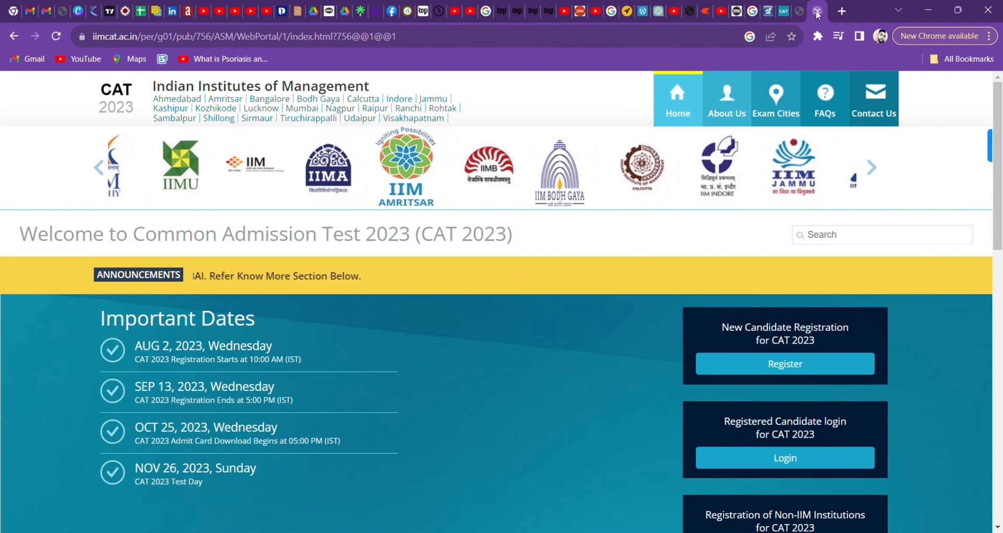
Reopen the CAT site by rerunning the earlier iimcat search in a fresh tab.
{"action": "left_click", "coordinate": [818, 11]}
{"action": "left_click", "coordinate": [842, 11]}
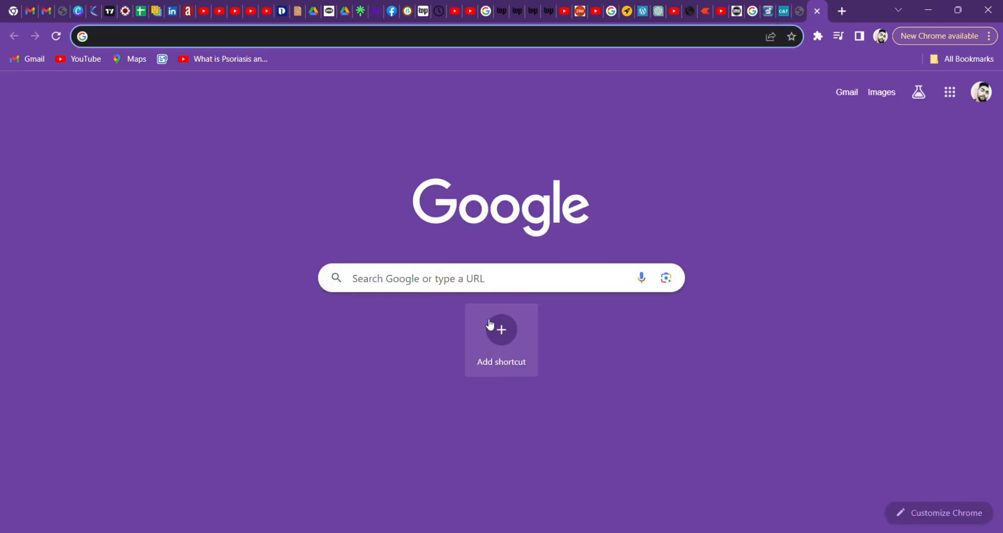
{"action": "left_click", "coordinate": [481, 277]}
{"action": "left_click", "coordinate": [416, 307]}
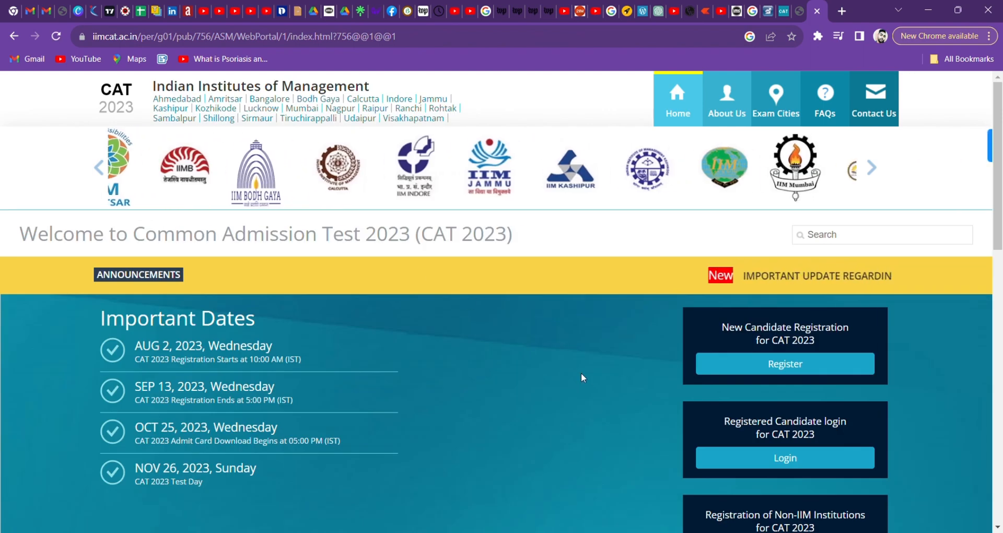
Start a new candidate registration from the CAT 2023 home page.
{"action": "scroll", "coordinate": [581, 372], "scroll_direction": "down", "scroll_amount": 1}
{"action": "scroll", "coordinate": [581, 371], "scroll_direction": "up", "scroll_amount": 1}
{"action": "scroll", "coordinate": [581, 372], "scroll_direction": "down", "scroll_amount": 7}
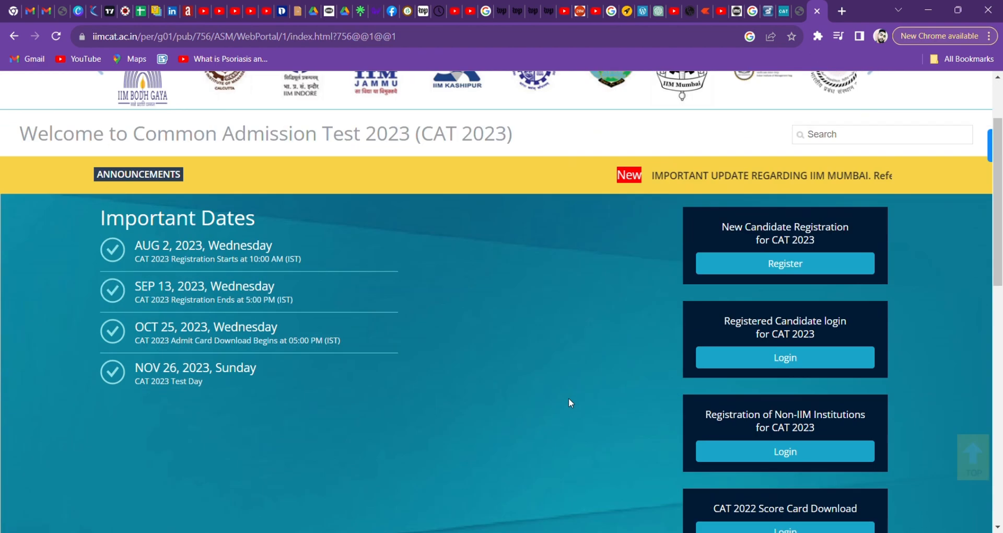
{"action": "scroll", "coordinate": [569, 403], "scroll_direction": "up", "scroll_amount": 7}
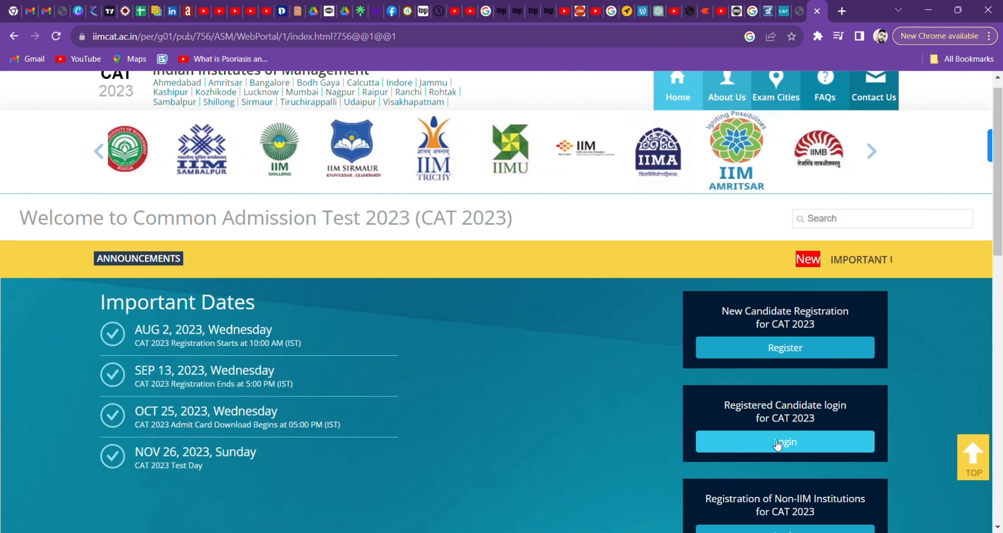
{"action": "left_click", "coordinate": [760, 347]}
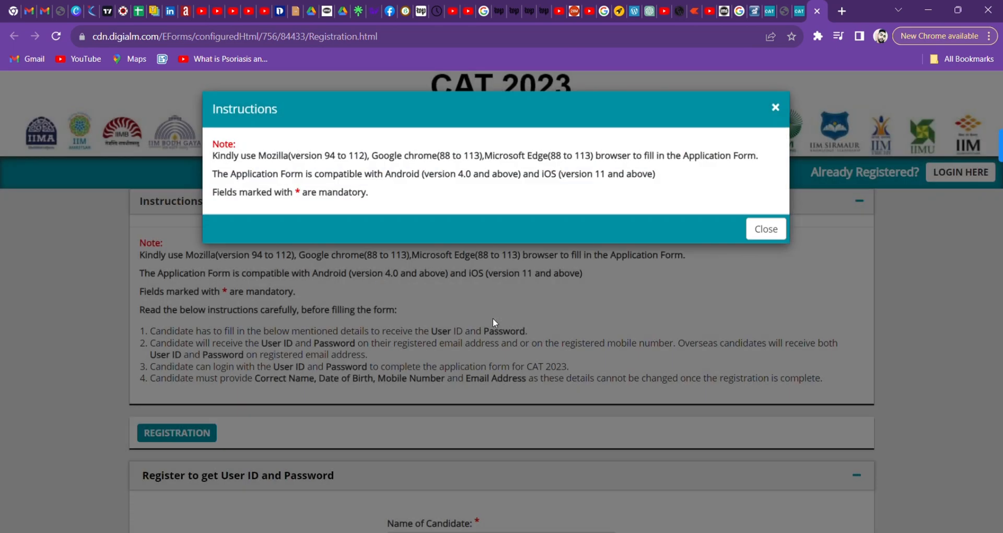
Dismiss the browser instructions and accept the privacy notice.
{"action": "left_click", "coordinate": [763, 228]}
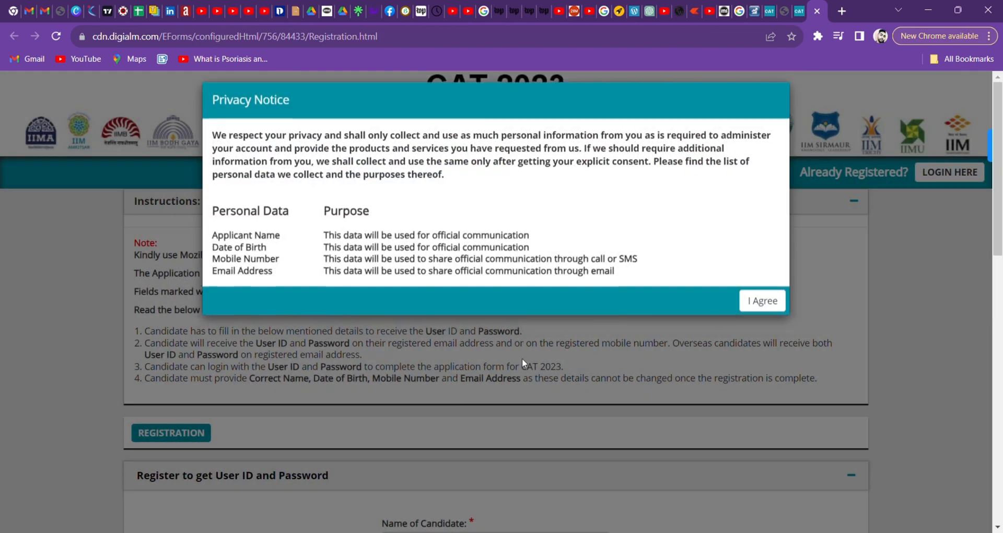
{"action": "left_click", "coordinate": [766, 311]}
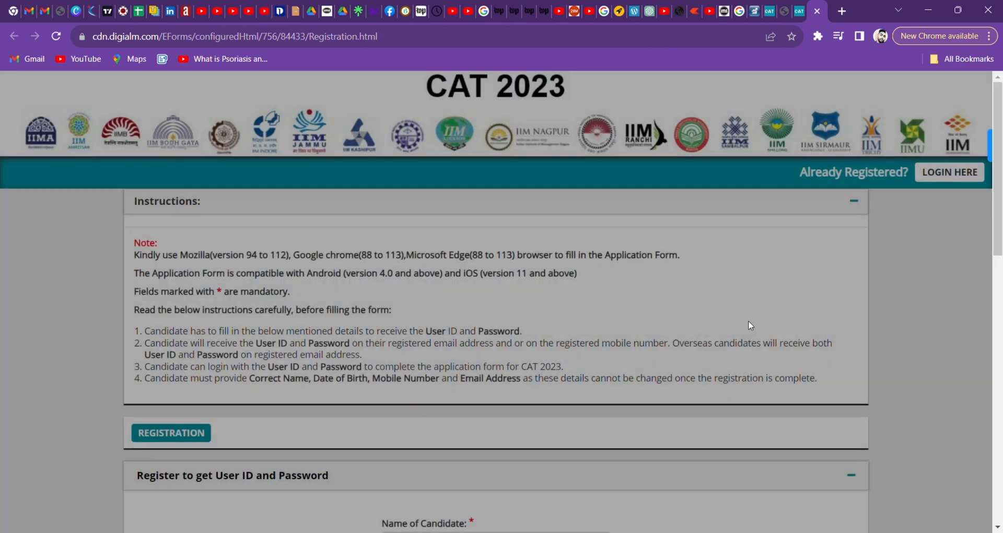
{"action": "scroll", "coordinate": [599, 403], "scroll_direction": "down", "scroll_amount": 3}
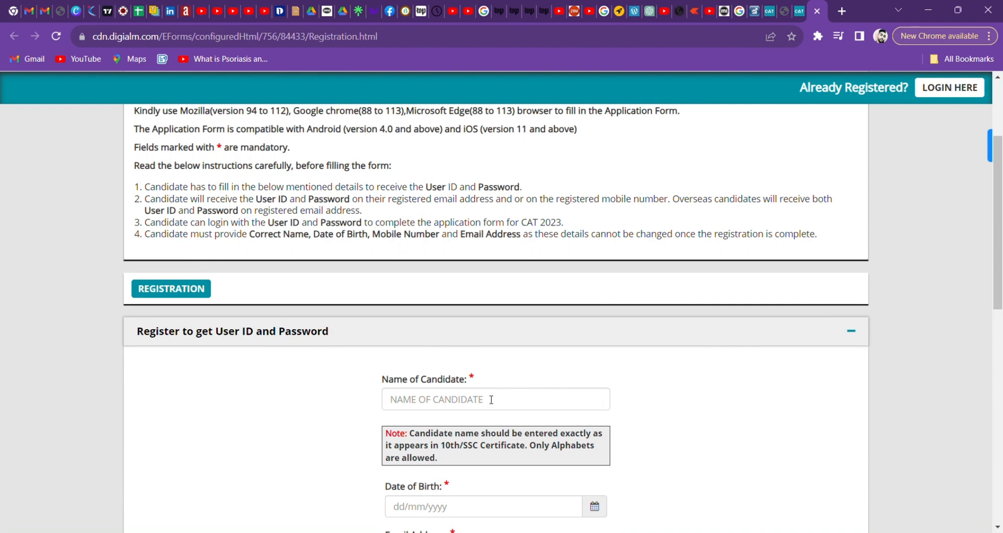
Review the blank registration fields, checking the country list without choosing one.
{"action": "left_click", "coordinate": [491, 399]}
{"action": "scroll", "coordinate": [491, 400], "scroll_direction": "down", "scroll_amount": 3}
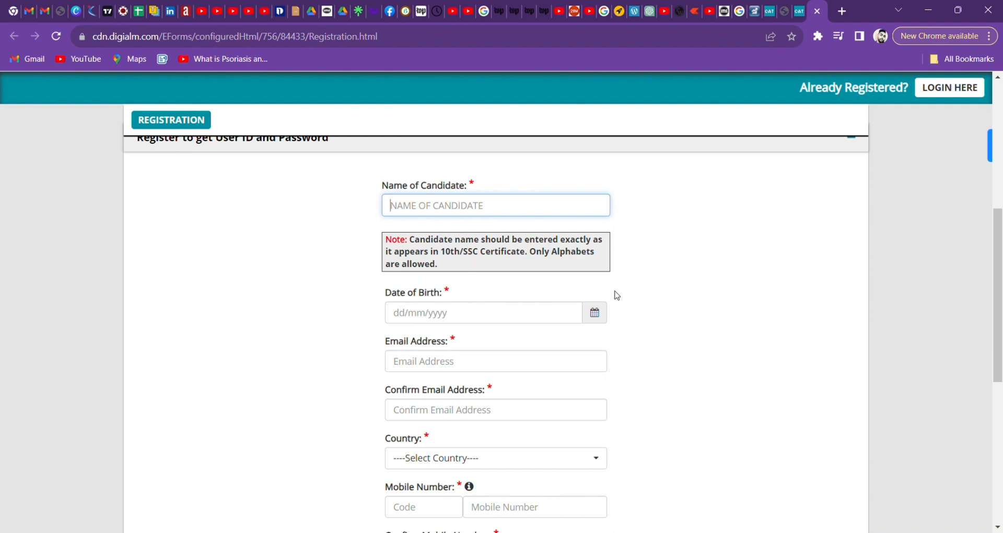
{"action": "scroll", "coordinate": [619, 373], "scroll_direction": "down", "scroll_amount": 2}
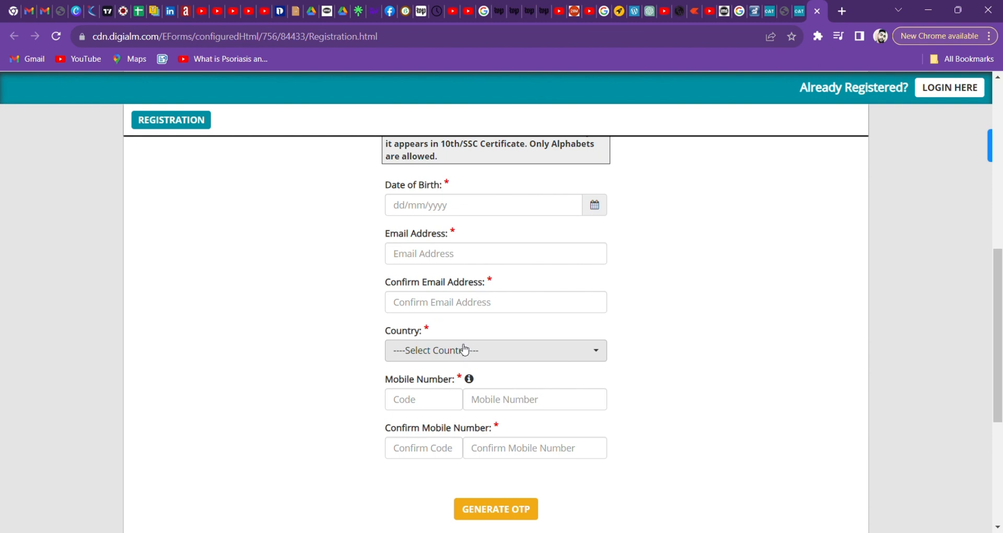
{"action": "left_click", "coordinate": [559, 357]}
{"action": "left_click", "coordinate": [742, 362]}
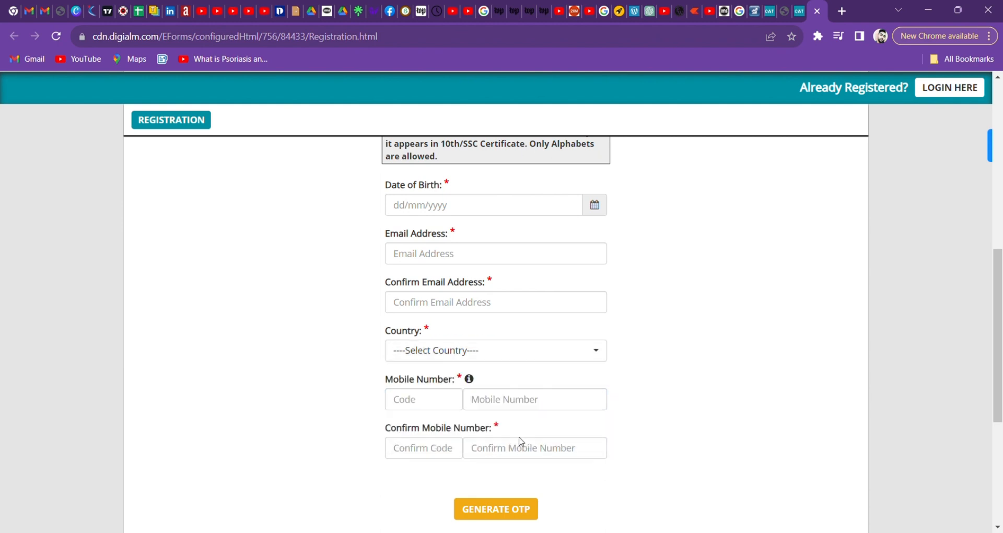
{"action": "scroll", "coordinate": [506, 461], "scroll_direction": "down", "scroll_amount": 2}
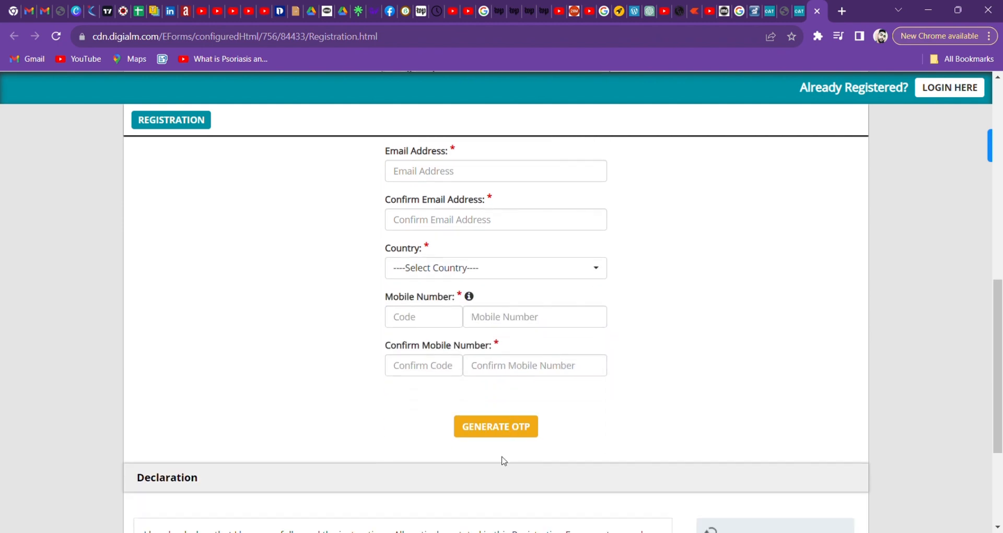
{"action": "scroll", "coordinate": [529, 442], "scroll_direction": "down", "scroll_amount": 3}
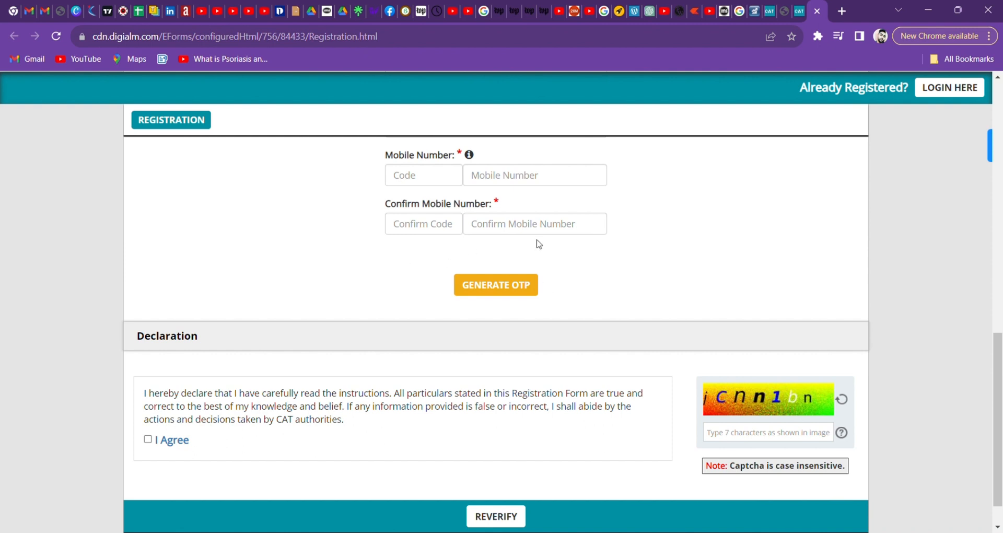
{"action": "scroll", "coordinate": [679, 252], "scroll_direction": "up", "scroll_amount": 1}
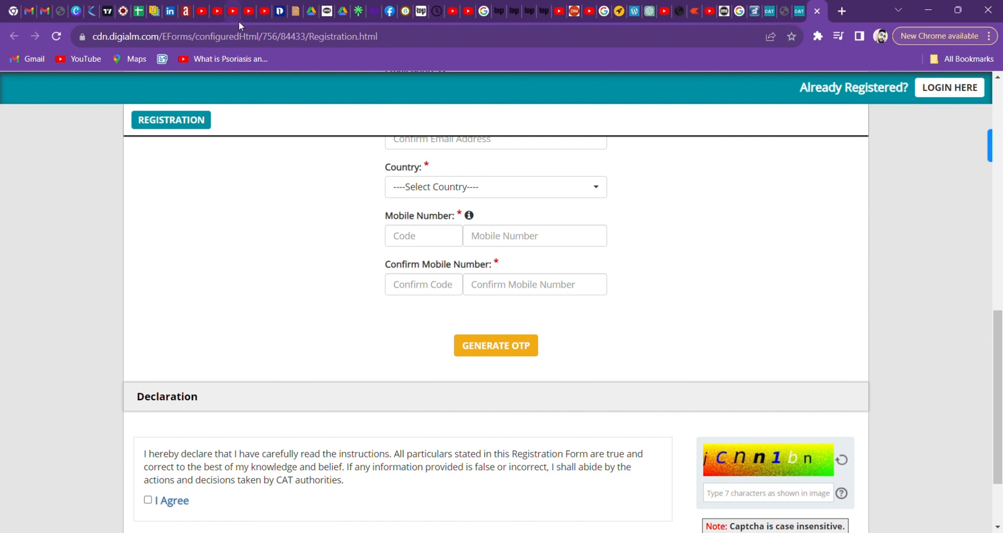
Close the registration form and application form tabs.
{"action": "left_click", "coordinate": [818, 13]}
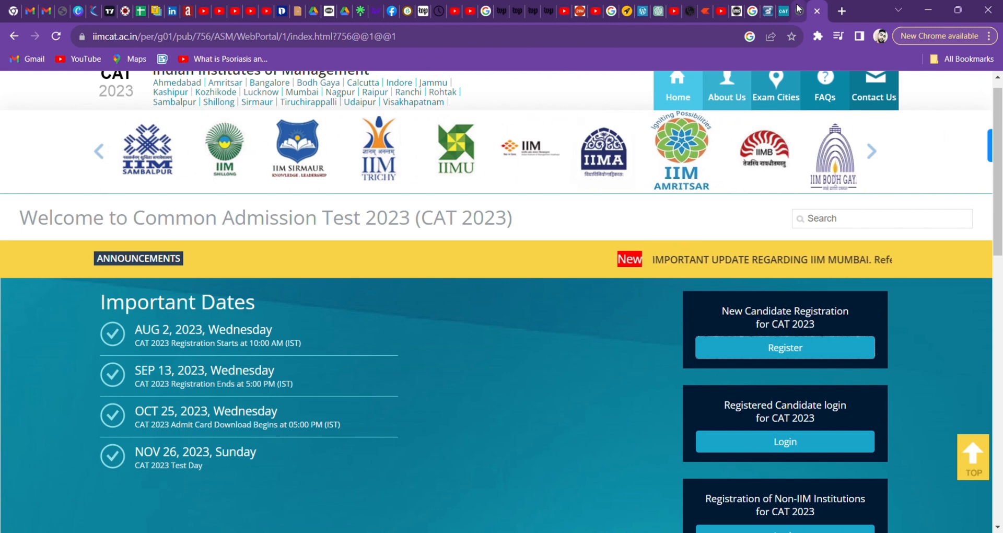
{"action": "left_click", "coordinate": [797, 12]}
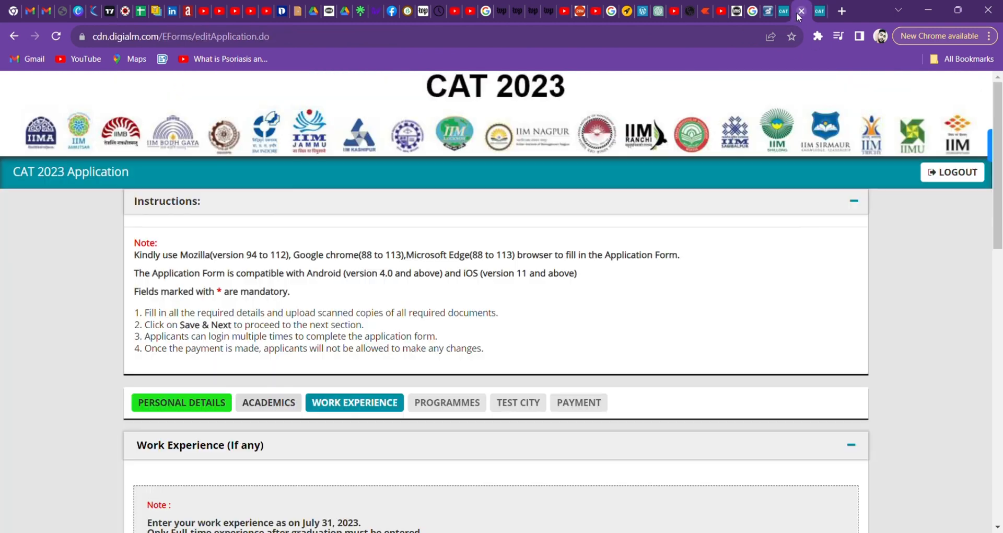
{"action": "left_click", "coordinate": [801, 11]}
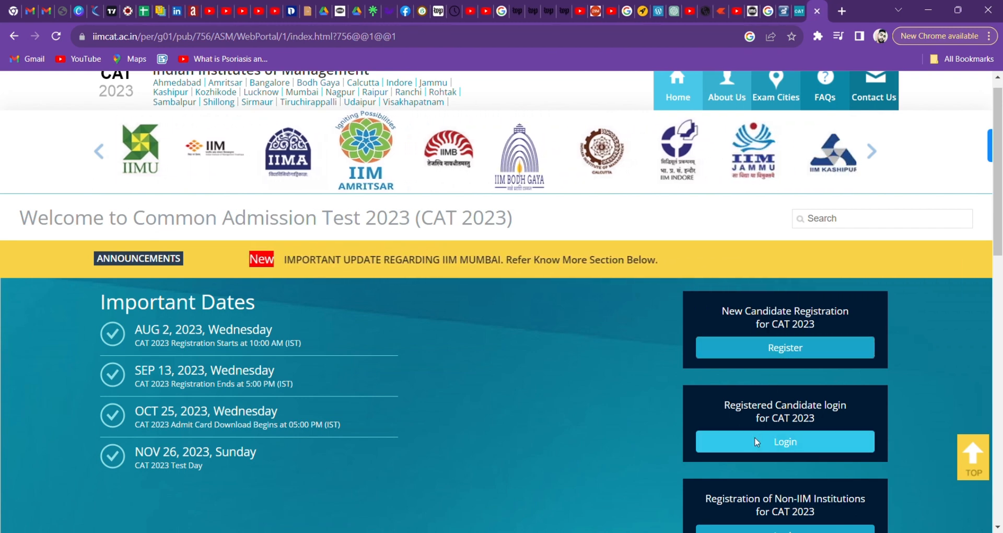
Log in as a registered candidate with the user ID, account password and captcha.
{"action": "left_click", "coordinate": [758, 442]}
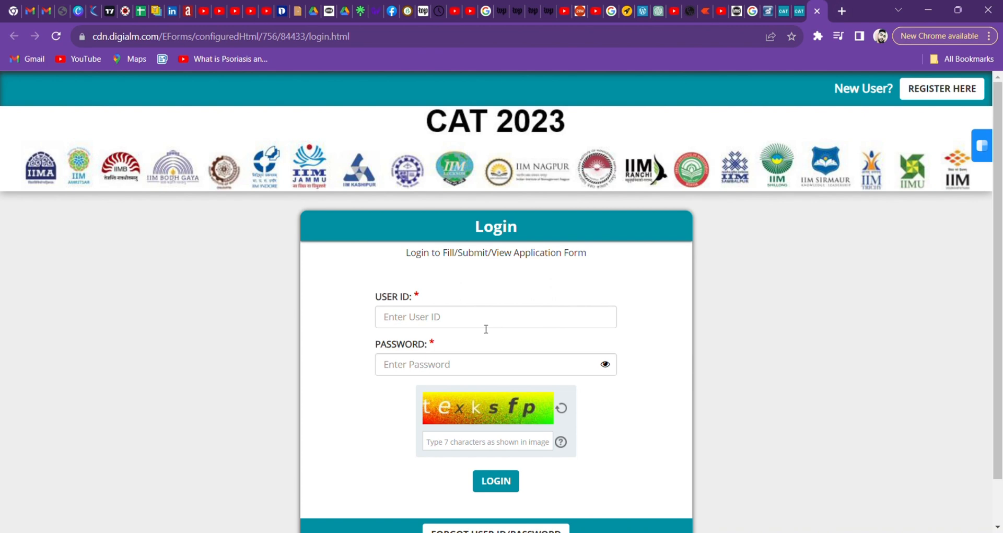
{"action": "left_click", "coordinate": [485, 327]}
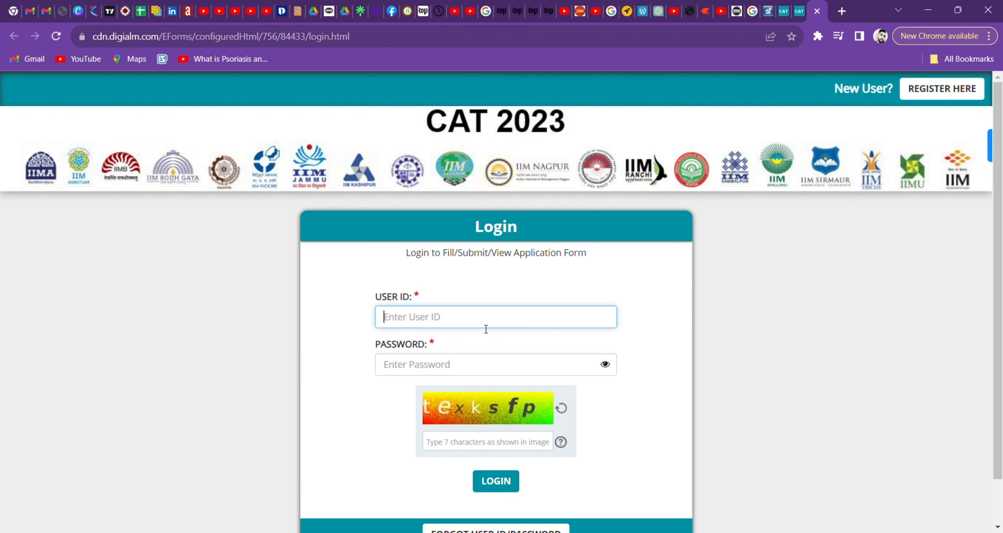
{"action": "left_click", "coordinate": [429, 367]}
{"action": "type", "text": "******"}
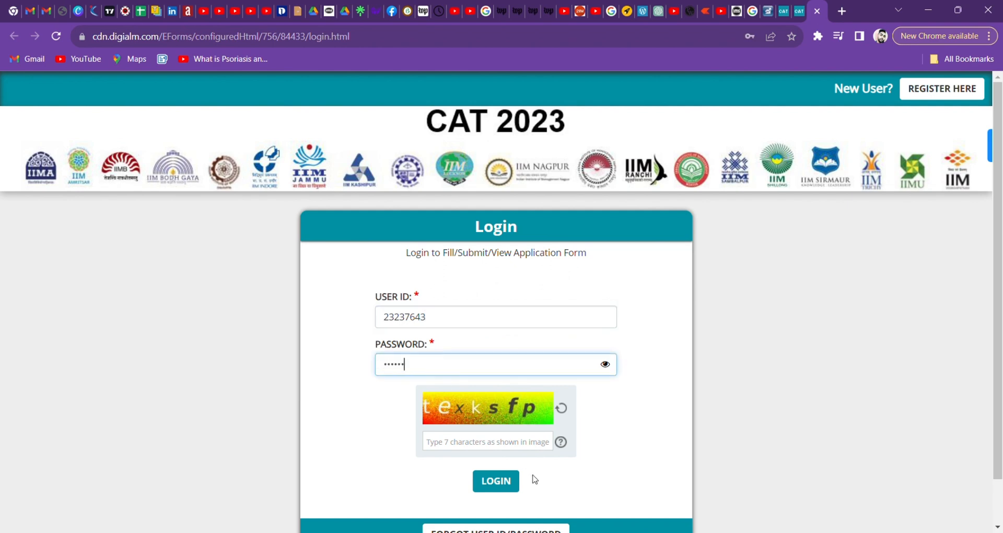
{"action": "left_click", "coordinate": [500, 446]}
{"action": "type", "text": "texksfp"}
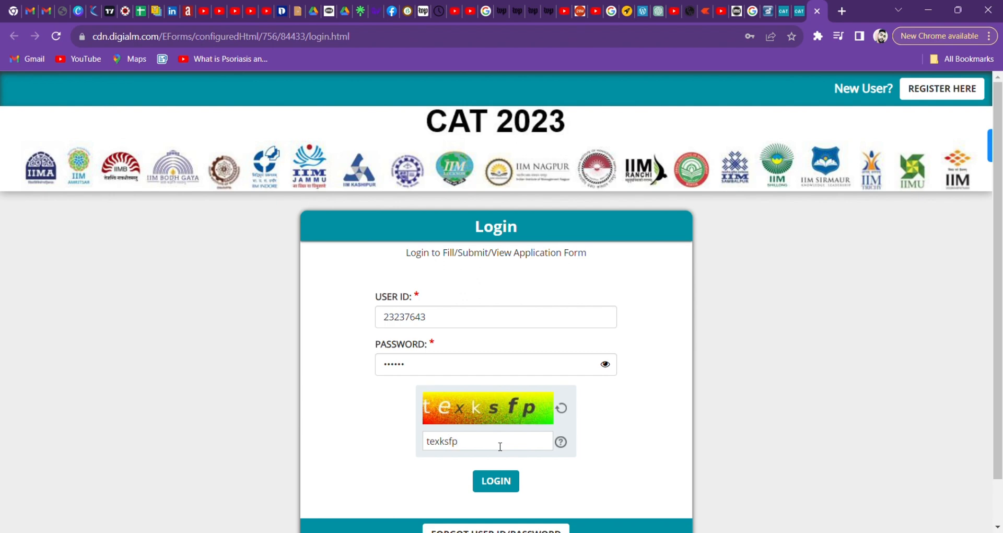
{"action": "left_click", "coordinate": [496, 481]}
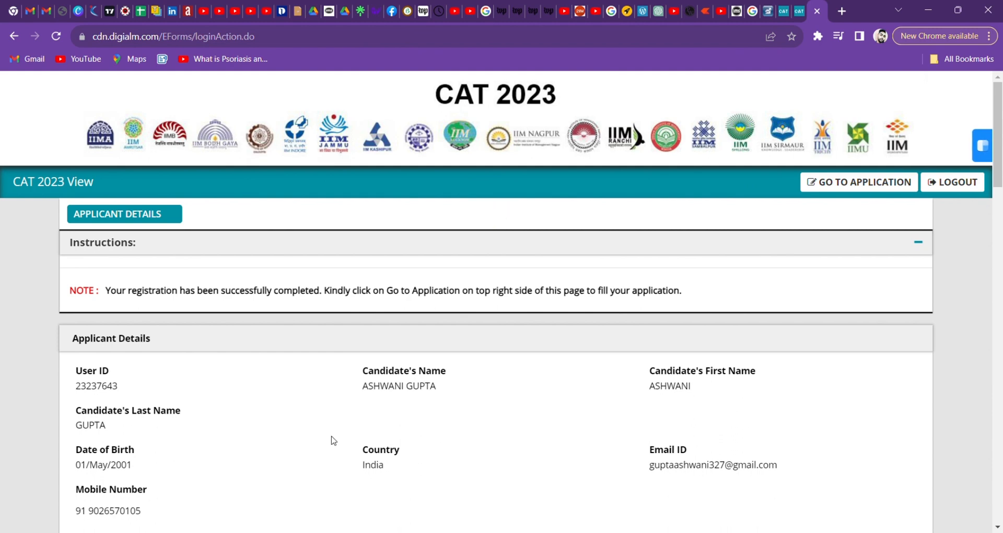
Review the 12th, bachelor's degree, photo and signature details, then open the application form.
{"action": "scroll", "coordinate": [249, 433], "scroll_direction": "down", "scroll_amount": 2}
{"action": "scroll", "coordinate": [249, 432], "scroll_direction": "down", "scroll_amount": 10}
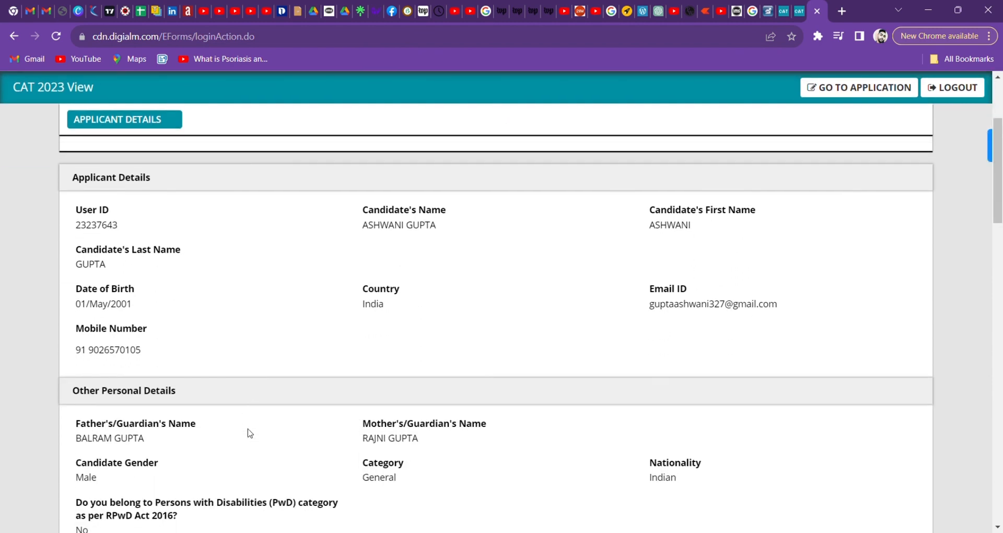
{"action": "scroll", "coordinate": [249, 432], "scroll_direction": "down", "scroll_amount": 12}
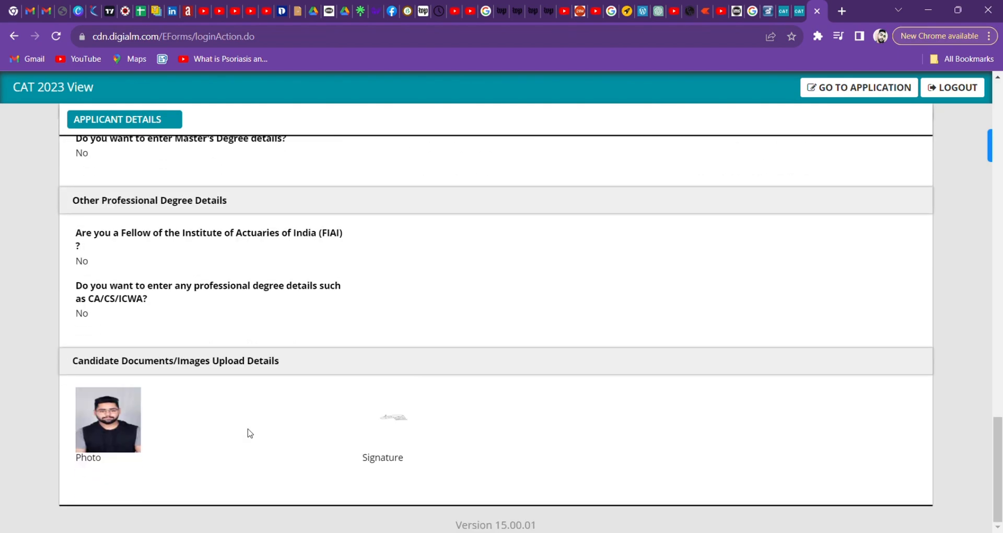
{"action": "scroll", "coordinate": [249, 433], "scroll_direction": "up", "scroll_amount": 20}
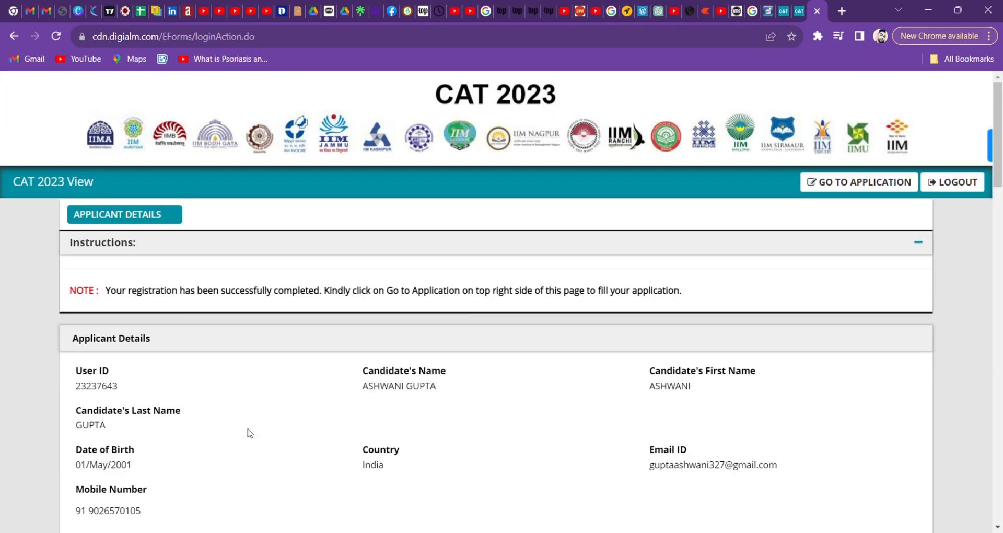
{"action": "scroll", "coordinate": [249, 433], "scroll_direction": "down", "scroll_amount": 20}
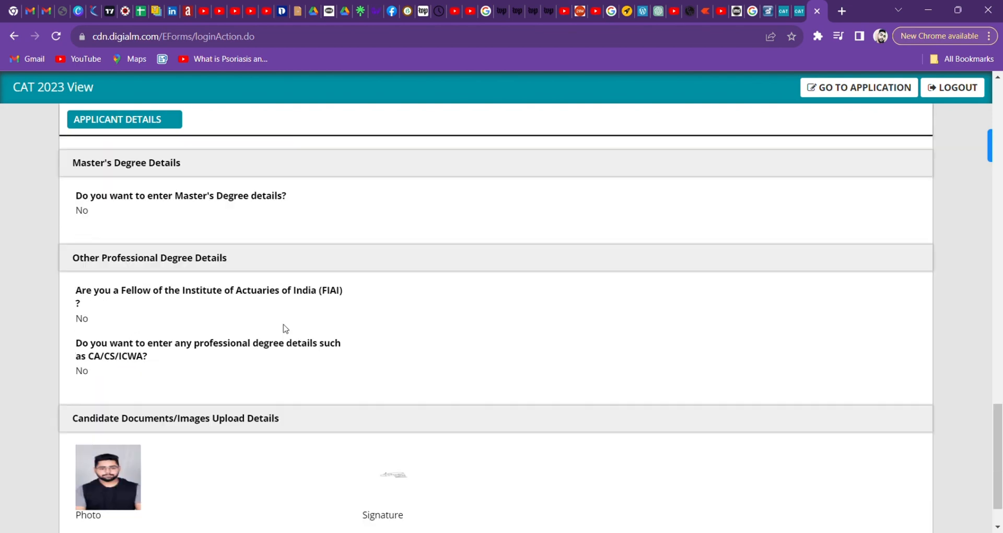
{"action": "scroll", "coordinate": [286, 328], "scroll_direction": "up", "scroll_amount": 20}
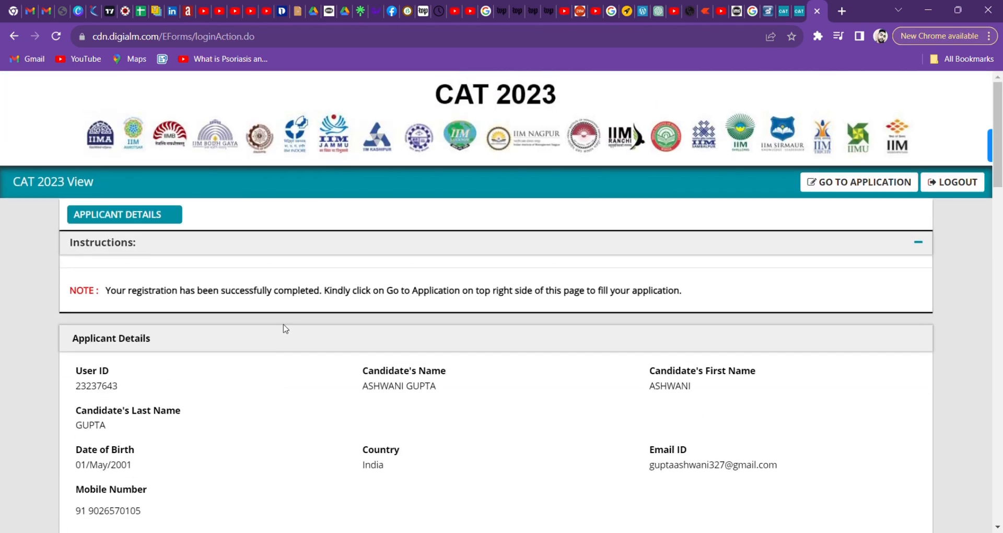
{"action": "scroll", "coordinate": [216, 387], "scroll_direction": "down", "scroll_amount": 8}
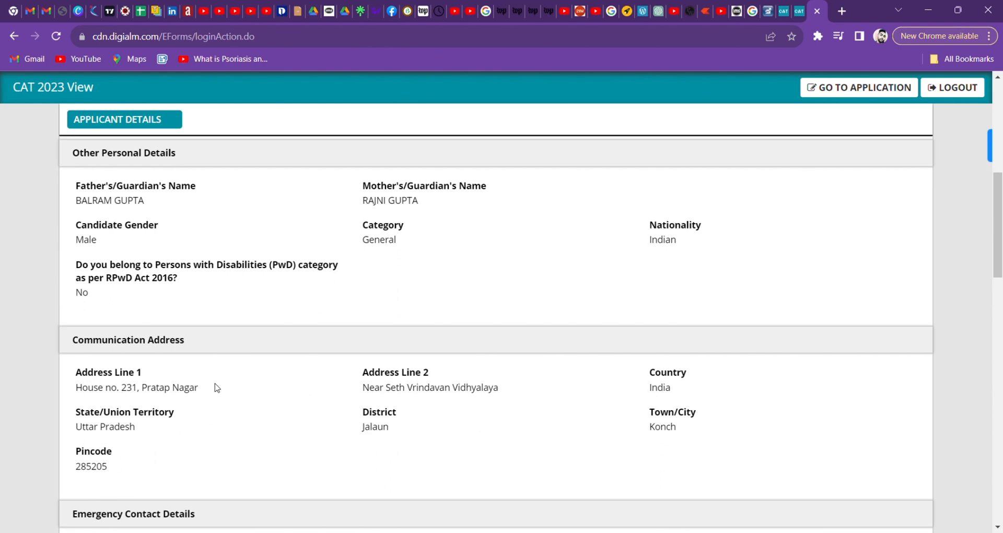
{"action": "scroll", "coordinate": [216, 387], "scroll_direction": "up", "scroll_amount": 3}
{"action": "scroll", "coordinate": [216, 387], "scroll_direction": "down", "scroll_amount": 4}
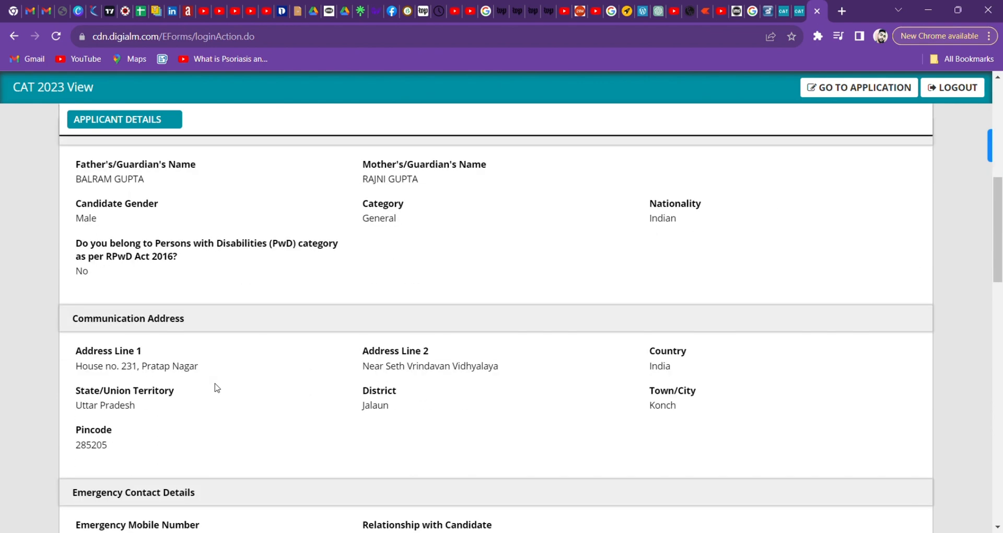
{"action": "scroll", "coordinate": [216, 387], "scroll_direction": "down", "scroll_amount": 3}
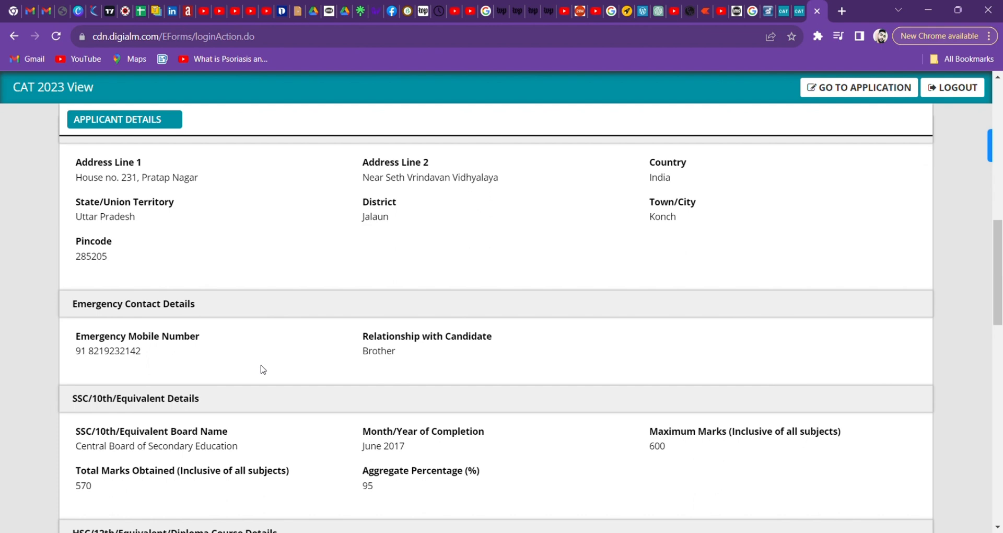
{"action": "scroll", "coordinate": [263, 369], "scroll_direction": "down", "scroll_amount": 3}
{"action": "scroll", "coordinate": [263, 369], "scroll_direction": "down", "scroll_amount": 2}
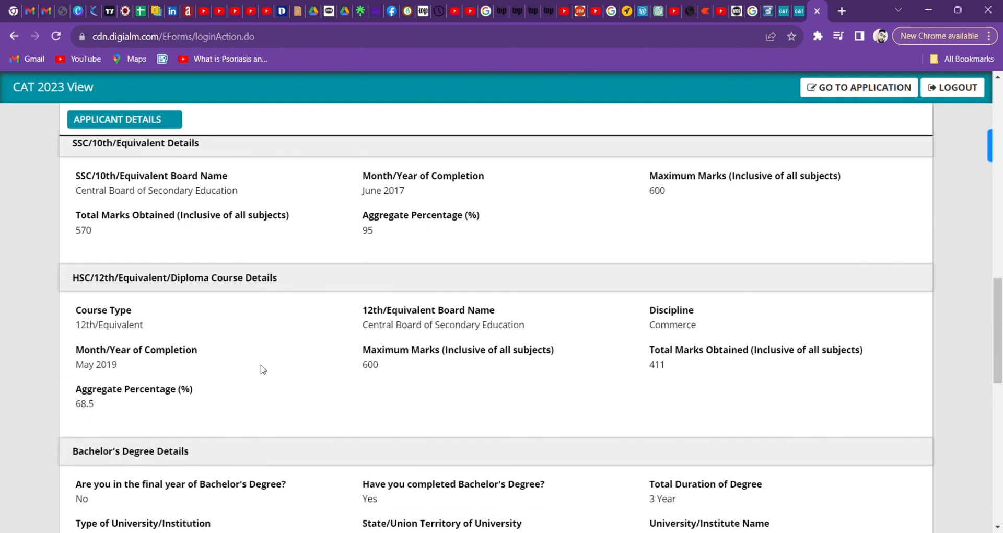
{"action": "scroll", "coordinate": [263, 369], "scroll_direction": "down", "scroll_amount": 5}
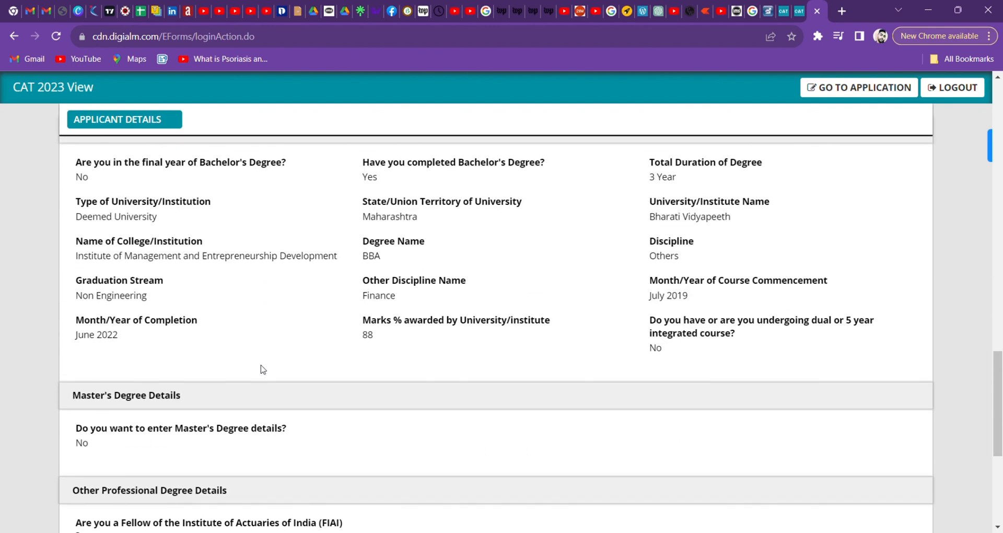
{"action": "scroll", "coordinate": [263, 369], "scroll_direction": "down", "scroll_amount": 1}
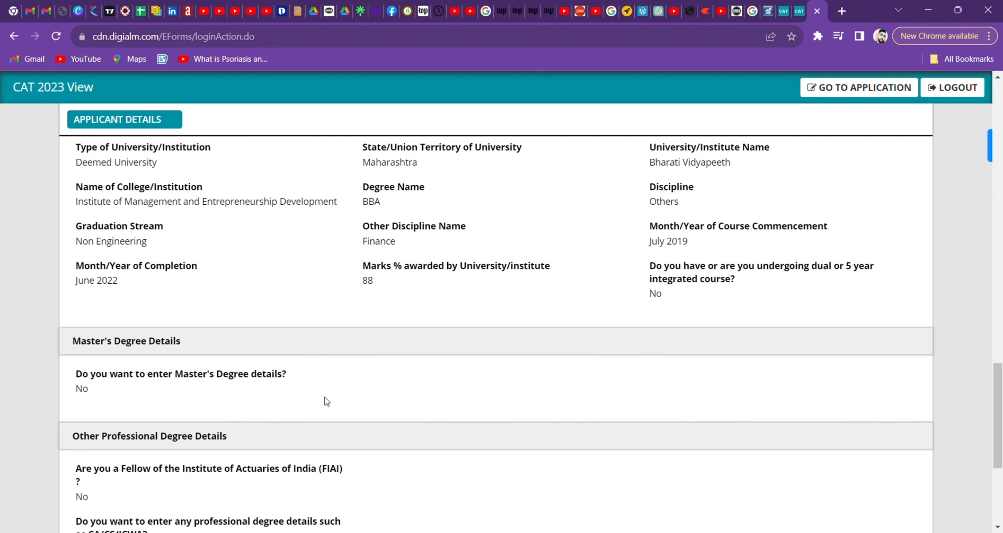
{"action": "scroll", "coordinate": [327, 401], "scroll_direction": "down", "scroll_amount": 3}
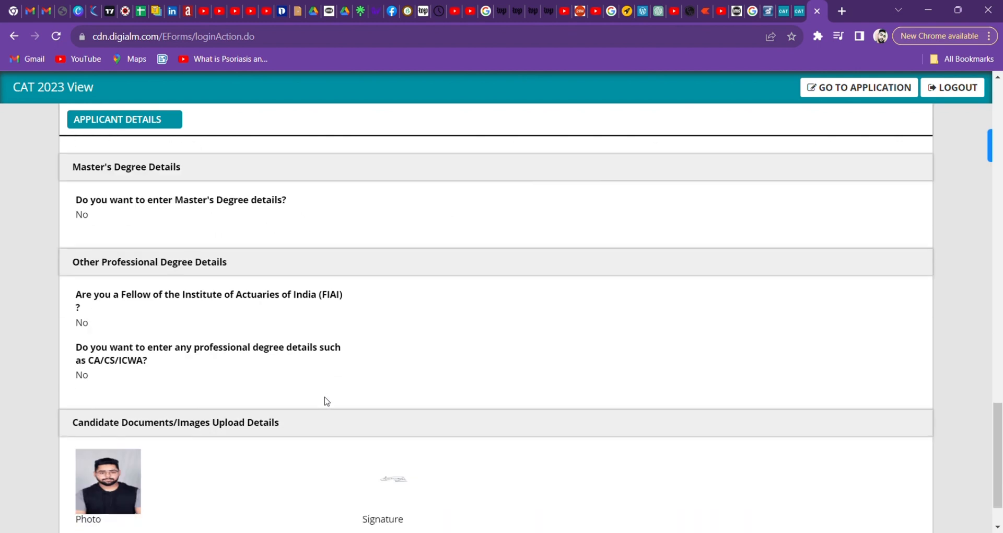
{"action": "scroll", "coordinate": [326, 400], "scroll_direction": "down", "scroll_amount": 2}
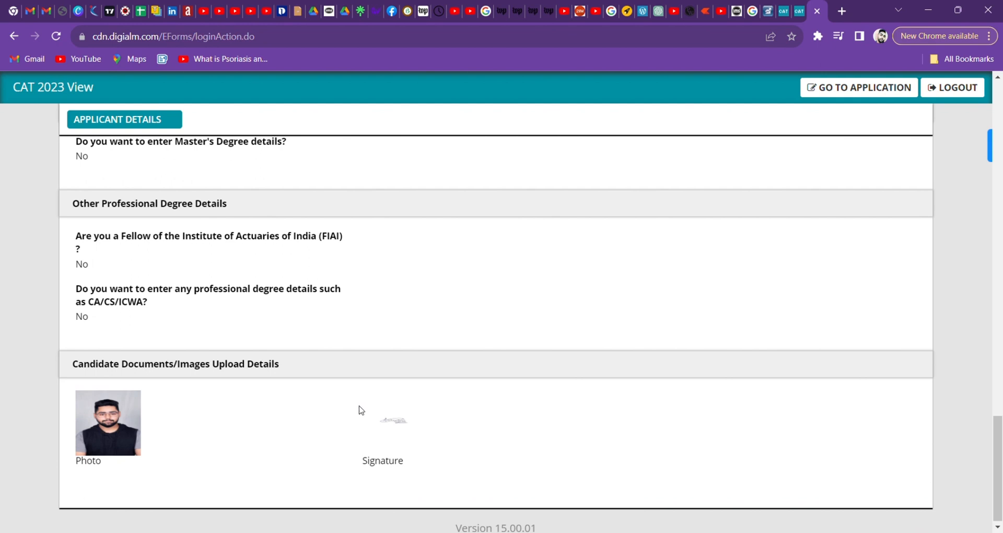
{"action": "scroll", "coordinate": [565, 436], "scroll_direction": "down", "scroll_amount": 1}
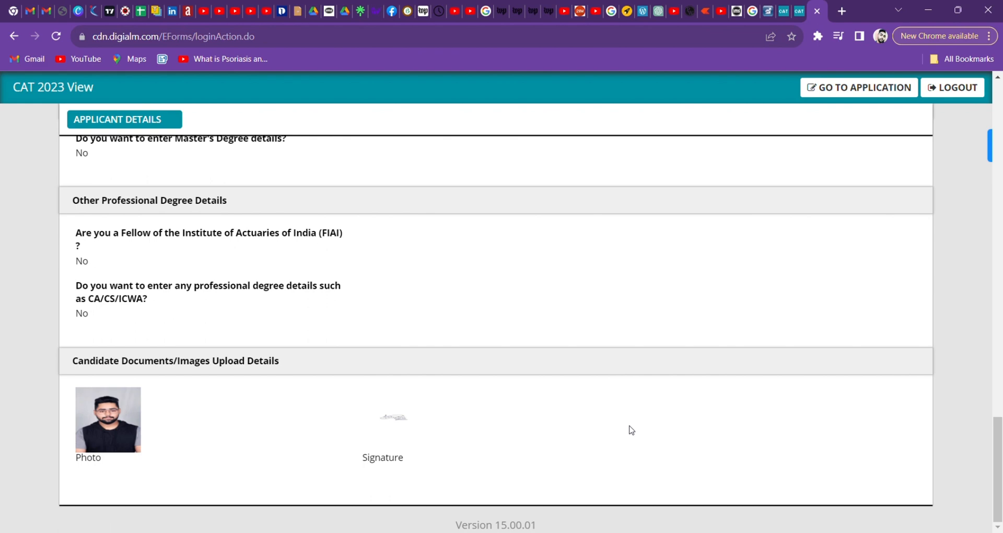
{"action": "scroll", "coordinate": [491, 408], "scroll_direction": "up", "scroll_amount": 1}
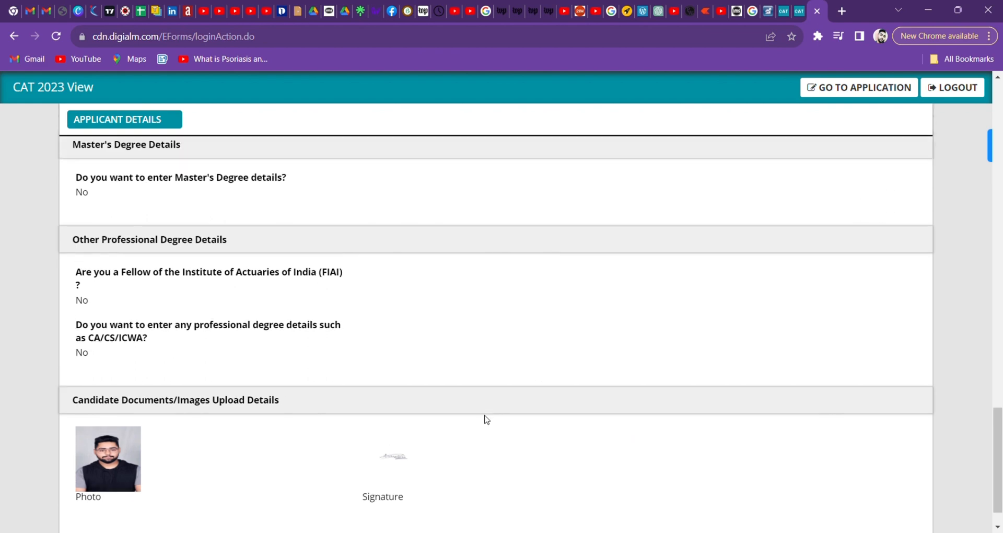
{"action": "scroll", "coordinate": [485, 433], "scroll_direction": "up", "scroll_amount": 6}
{"action": "scroll", "coordinate": [484, 416], "scroll_direction": "down", "scroll_amount": 4}
{"action": "scroll", "coordinate": [677, 282], "scroll_direction": "up", "scroll_amount": 5}
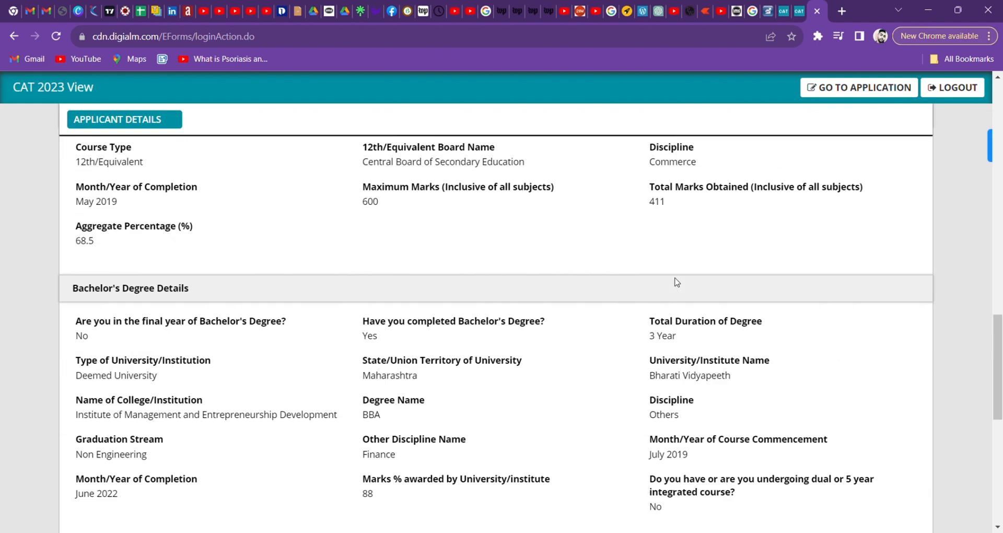
{"action": "scroll", "coordinate": [676, 282], "scroll_direction": "up", "scroll_amount": 2}
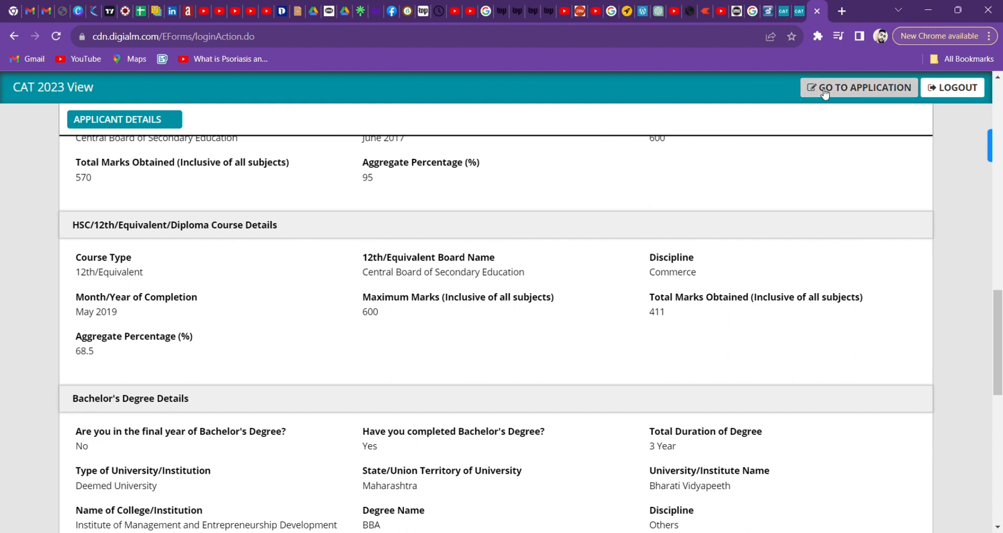
{"action": "left_click", "coordinate": [824, 92]}
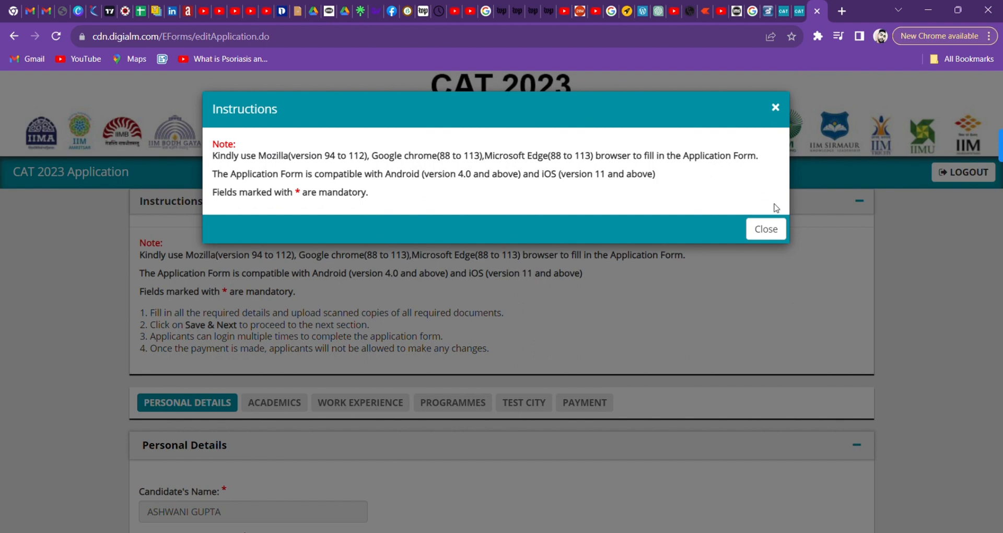
Close the instructions and show the Academics 10th details (CBSE, June 2017, 95%).
{"action": "left_click", "coordinate": [766, 228]}
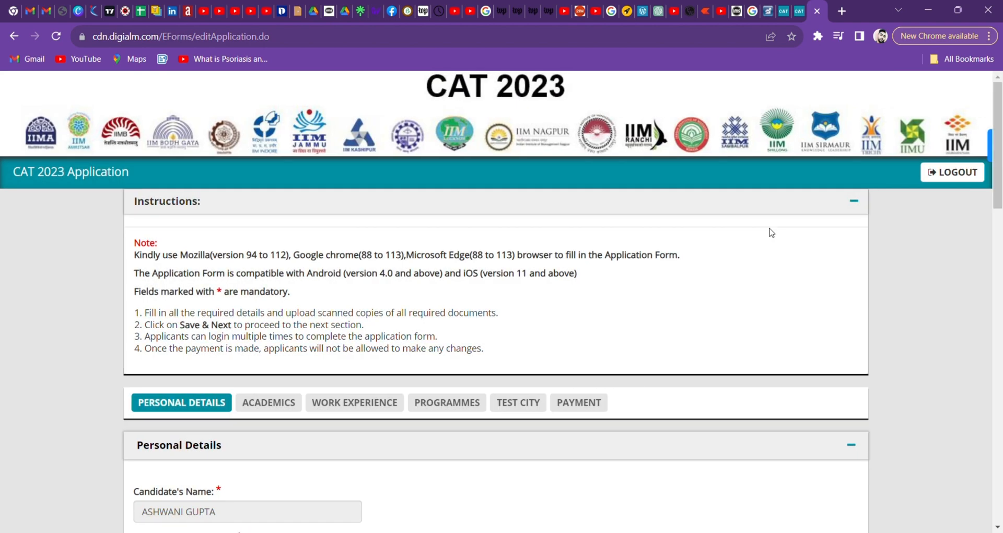
{"action": "left_click", "coordinate": [293, 403]}
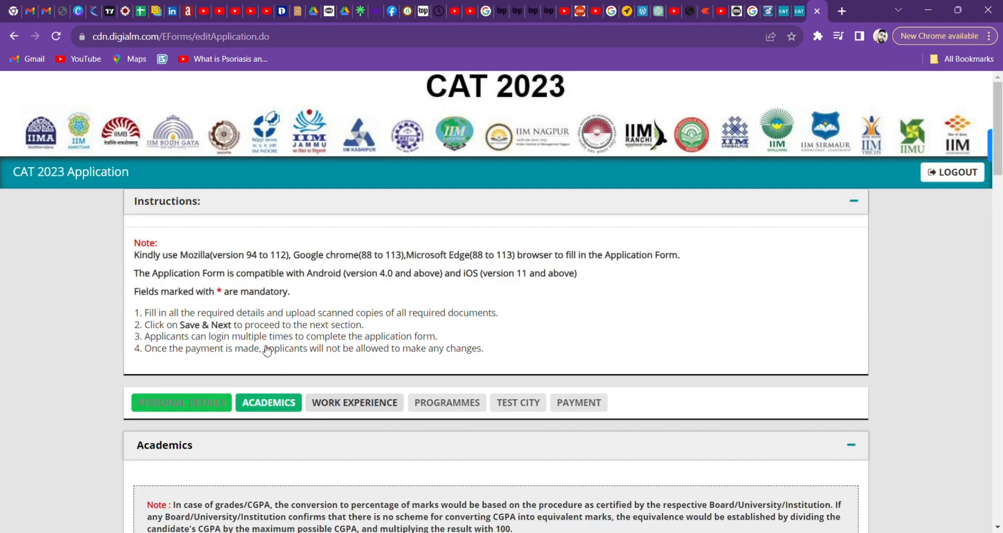
{"action": "scroll", "coordinate": [251, 449], "scroll_direction": "down", "scroll_amount": 3}
{"action": "scroll", "coordinate": [198, 498], "scroll_direction": "down", "scroll_amount": 2}
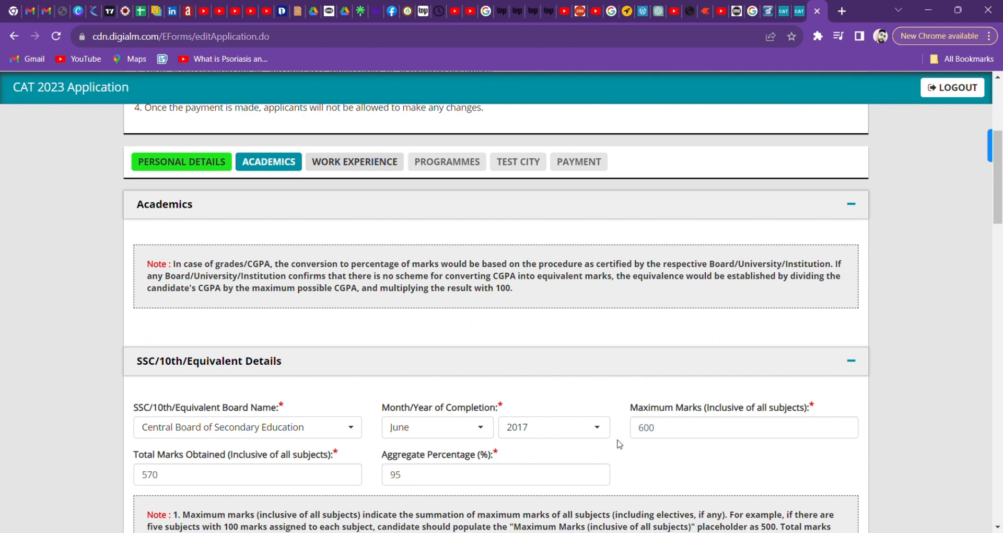
{"action": "scroll", "coordinate": [619, 444], "scroll_direction": "down", "scroll_amount": 1}
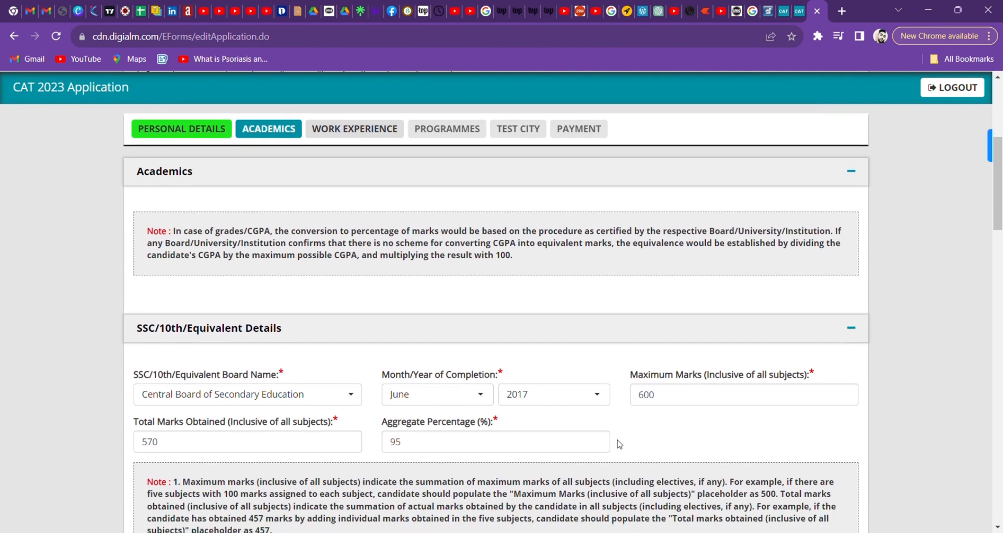
{"action": "scroll", "coordinate": [619, 444], "scroll_direction": "down", "scroll_amount": 8}
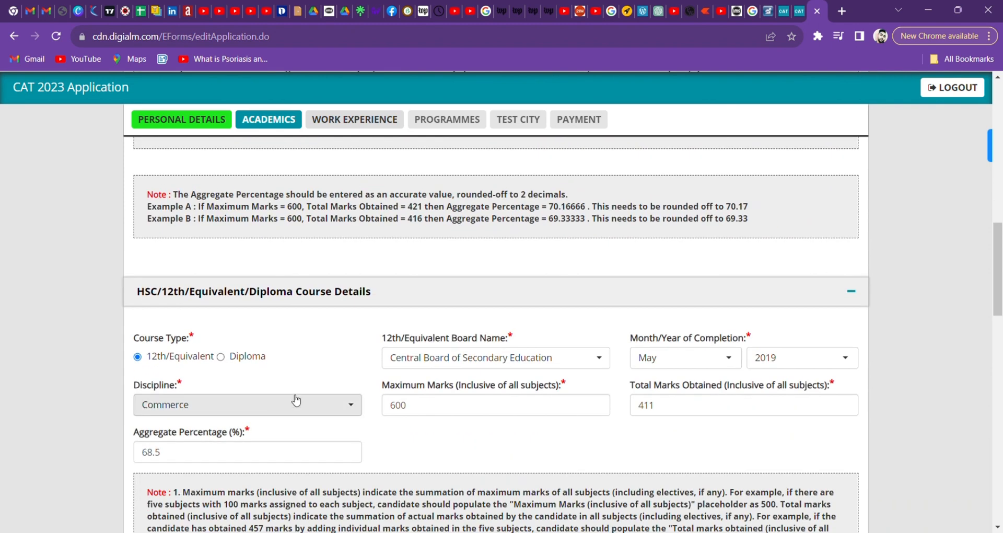
{"action": "scroll", "coordinate": [348, 447], "scroll_direction": "down", "scroll_amount": 3}
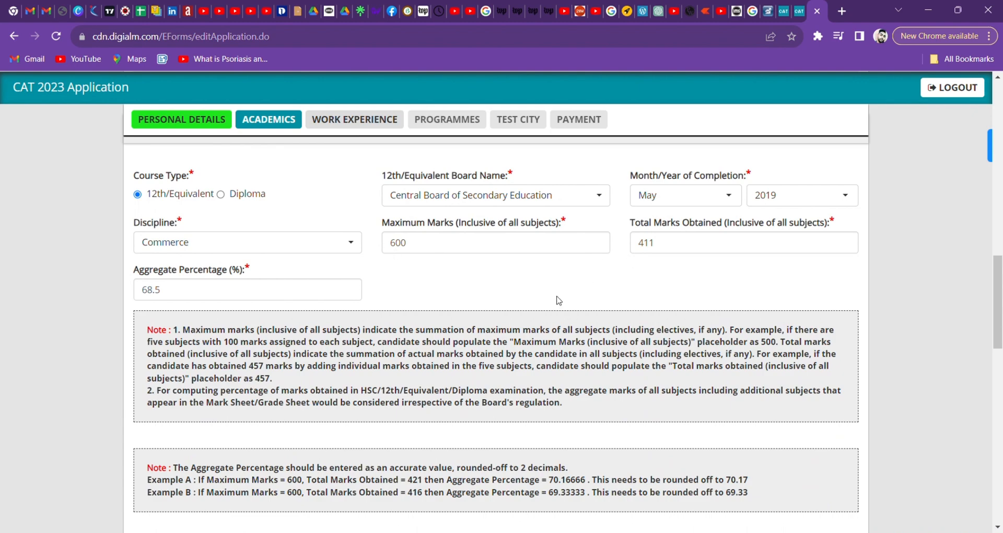
{"action": "scroll", "coordinate": [486, 323], "scroll_direction": "down", "scroll_amount": 5}
{"action": "scroll", "coordinate": [486, 323], "scroll_direction": "down", "scroll_amount": 3}
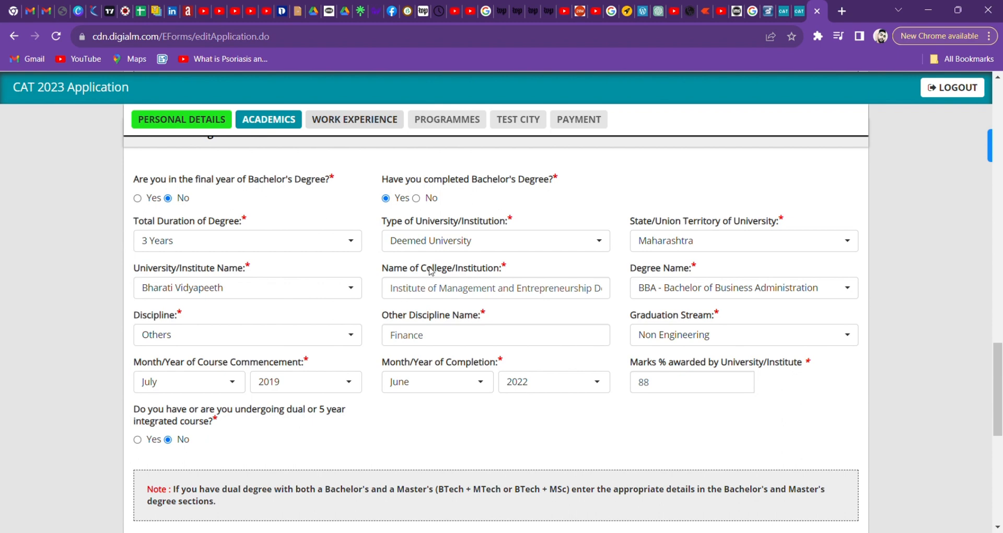
{"action": "left_click", "coordinate": [547, 242]}
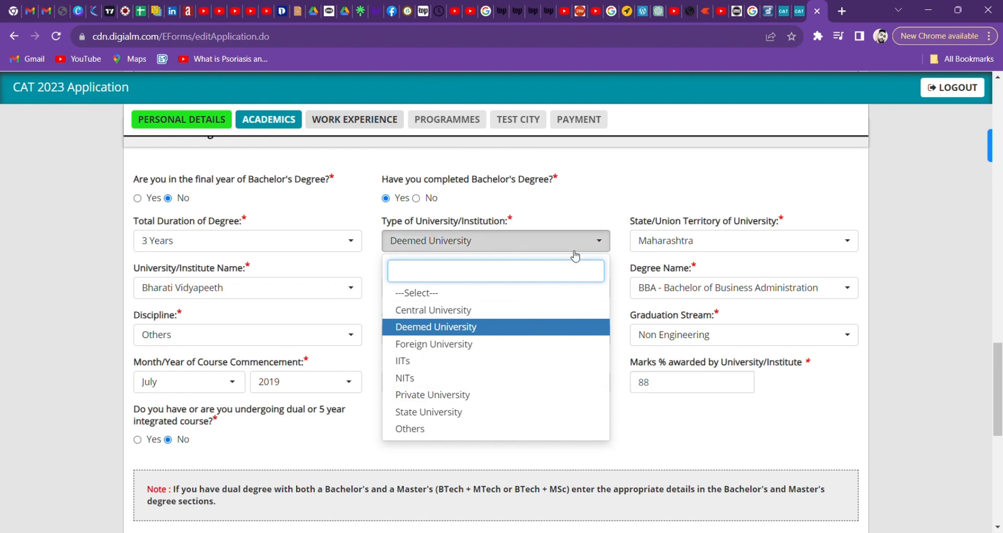
{"action": "left_click", "coordinate": [611, 215]}
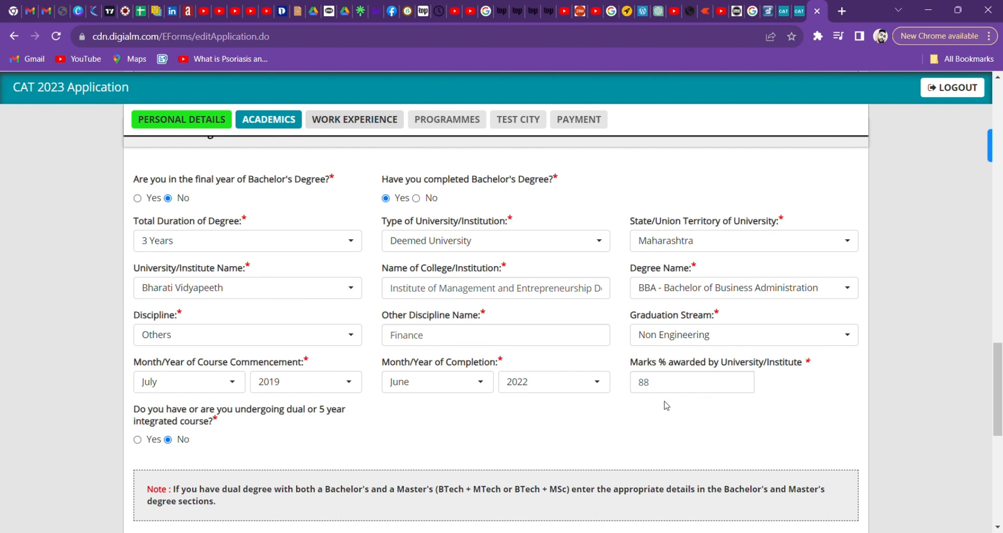
{"action": "scroll", "coordinate": [468, 428], "scroll_direction": "down", "scroll_amount": 5}
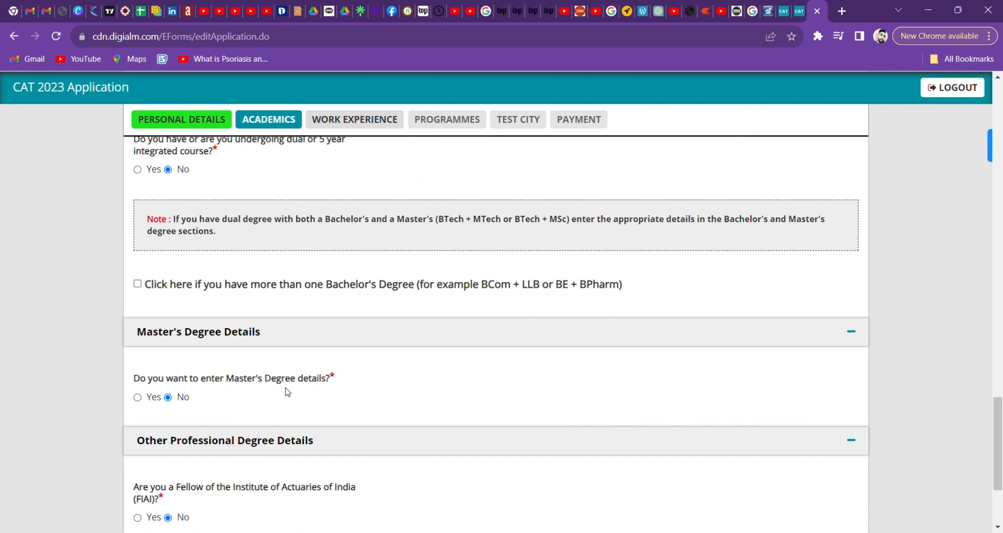
{"action": "scroll", "coordinate": [288, 392], "scroll_direction": "down", "scroll_amount": 1}
{"action": "scroll", "coordinate": [288, 392], "scroll_direction": "down", "scroll_amount": 1}
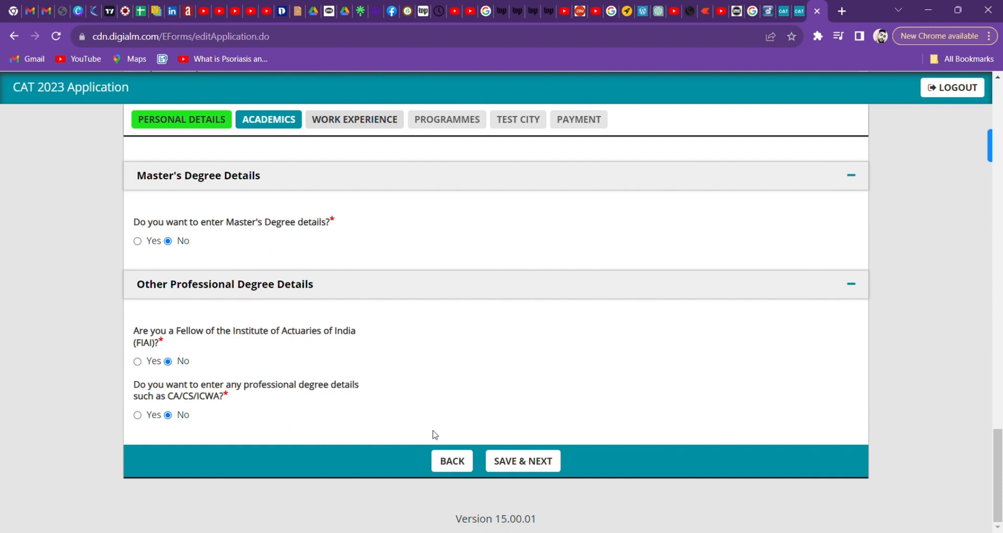
Save the academic details and acknowledge the data-saved alert.
{"action": "left_click", "coordinate": [527, 463]}
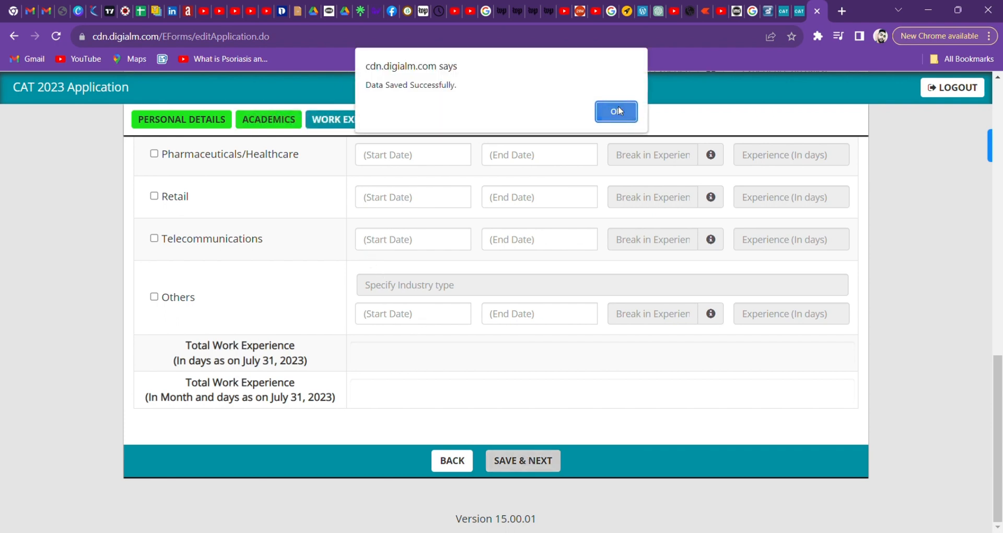
{"action": "key", "text": "Return"}
{"action": "scroll", "coordinate": [398, 245], "scroll_direction": "up", "scroll_amount": 9}
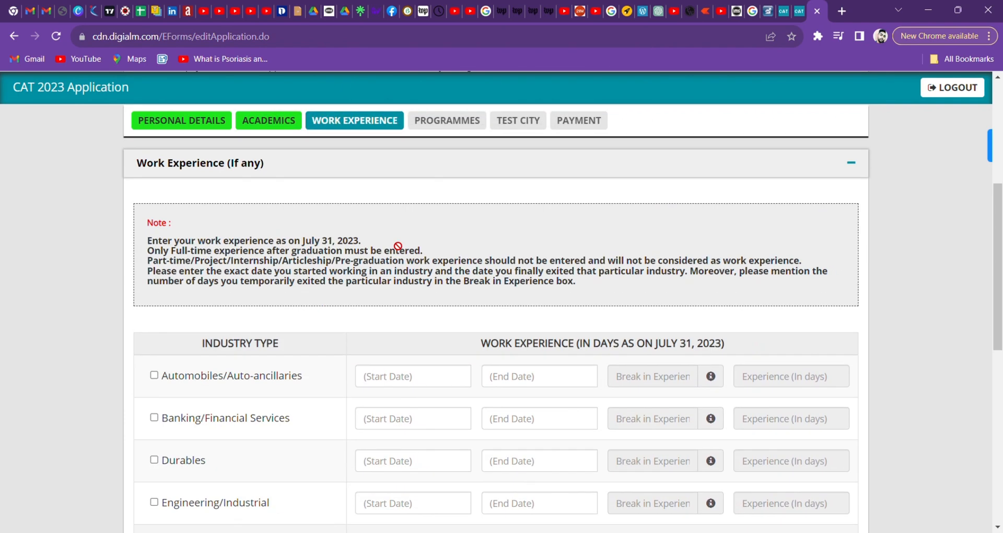
Save the Work Experience section with every industry row left blank.
{"action": "scroll", "coordinate": [389, 295], "scroll_direction": "down", "scroll_amount": 3}
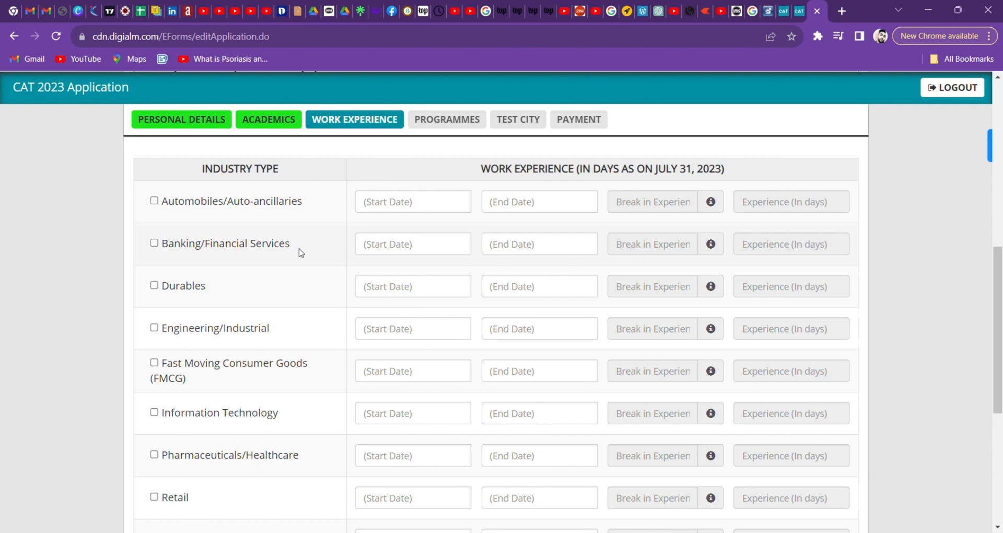
{"action": "scroll", "coordinate": [282, 340], "scroll_direction": "down", "scroll_amount": 2}
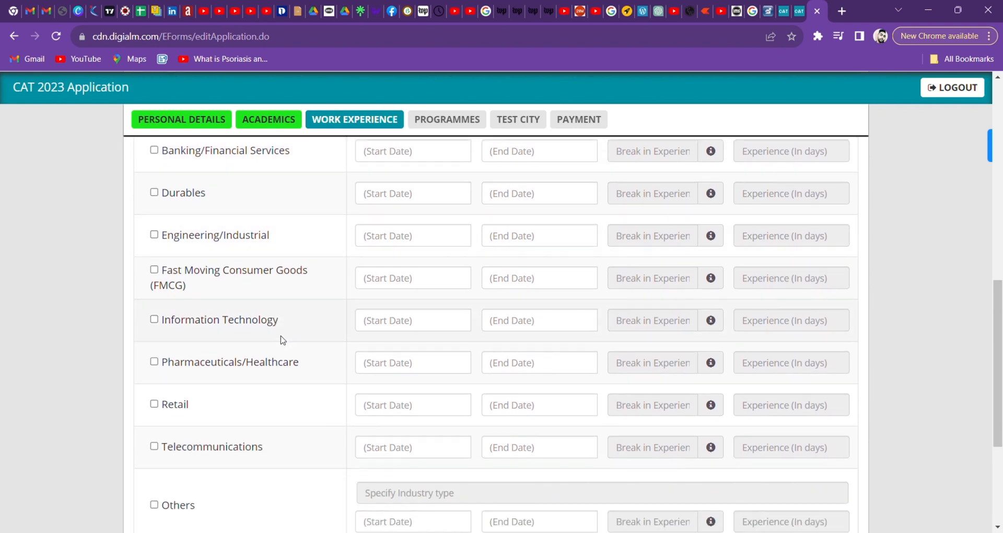
{"action": "scroll", "coordinate": [282, 338], "scroll_direction": "down", "scroll_amount": 3}
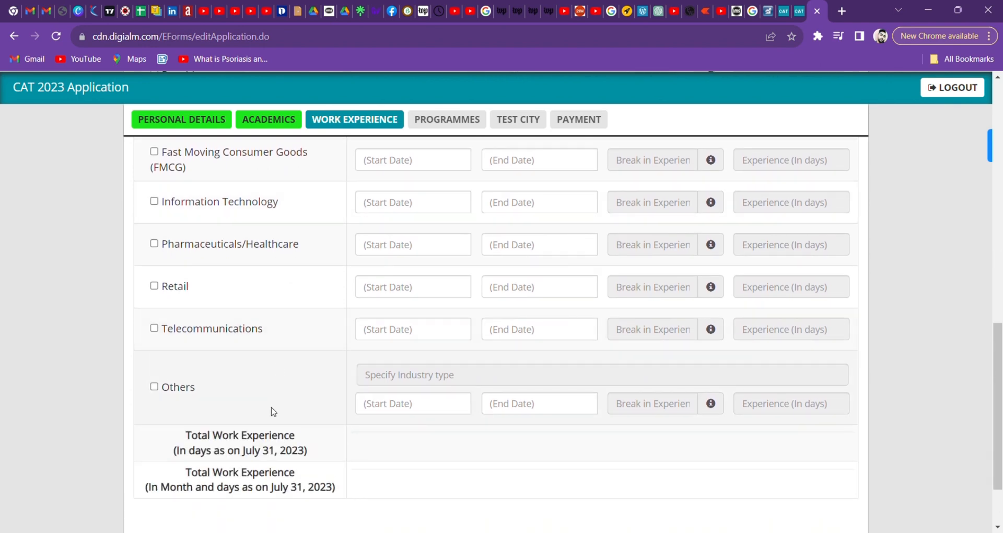
{"action": "scroll", "coordinate": [291, 336], "scroll_direction": "up", "scroll_amount": 6}
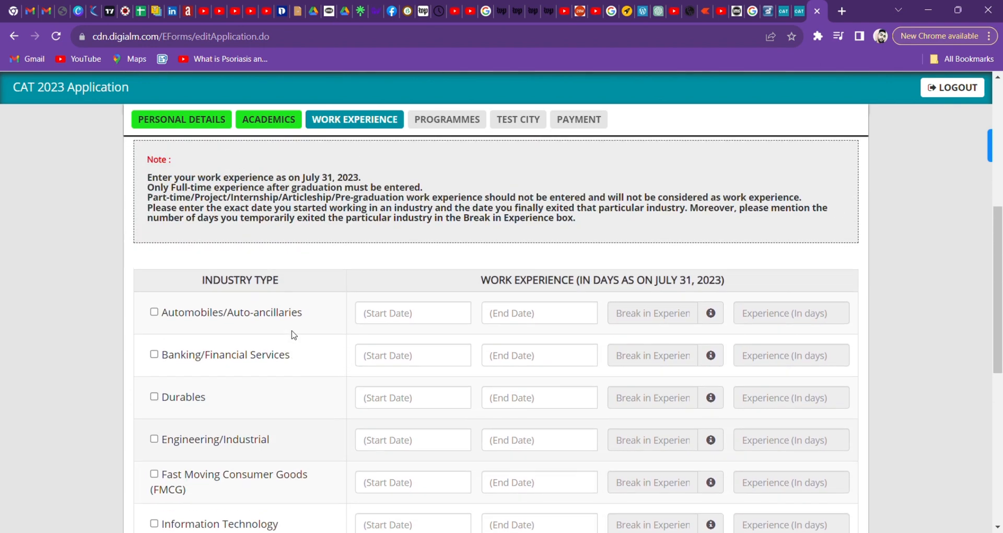
{"action": "scroll", "coordinate": [291, 336], "scroll_direction": "down", "scroll_amount": 8}
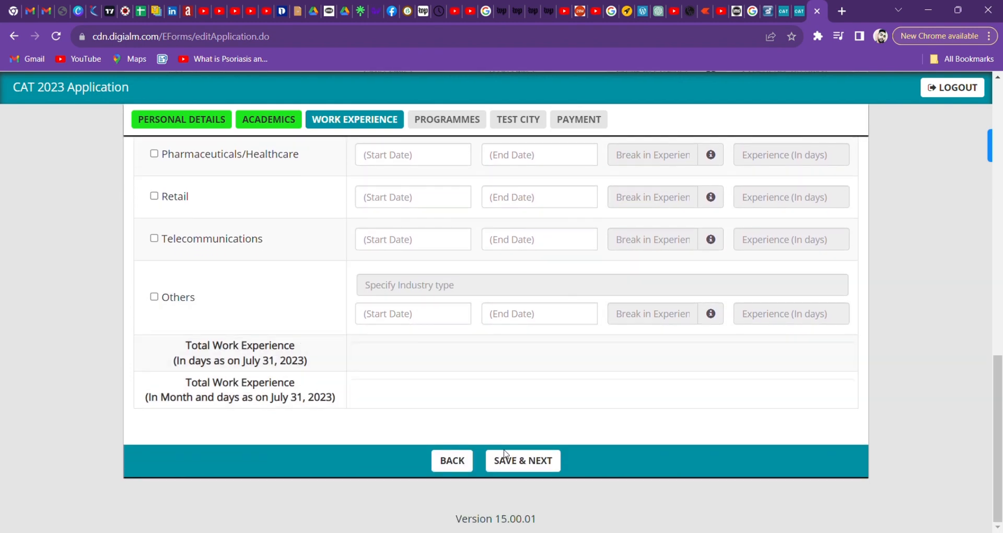
{"action": "left_click", "coordinate": [521, 466]}
{"action": "scroll", "coordinate": [790, 414], "scroll_direction": "up", "scroll_amount": 2}
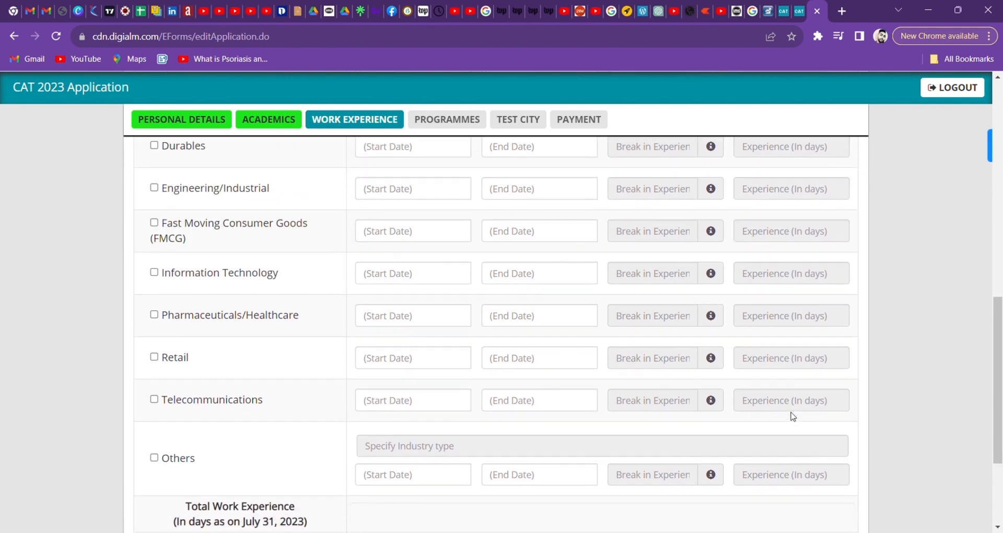
{"action": "scroll", "coordinate": [790, 414], "scroll_direction": "down", "scroll_amount": 2}
Save work experience, dismiss the confirmation, and bring the Programmes table into view.
{"action": "left_click", "coordinate": [528, 462]}
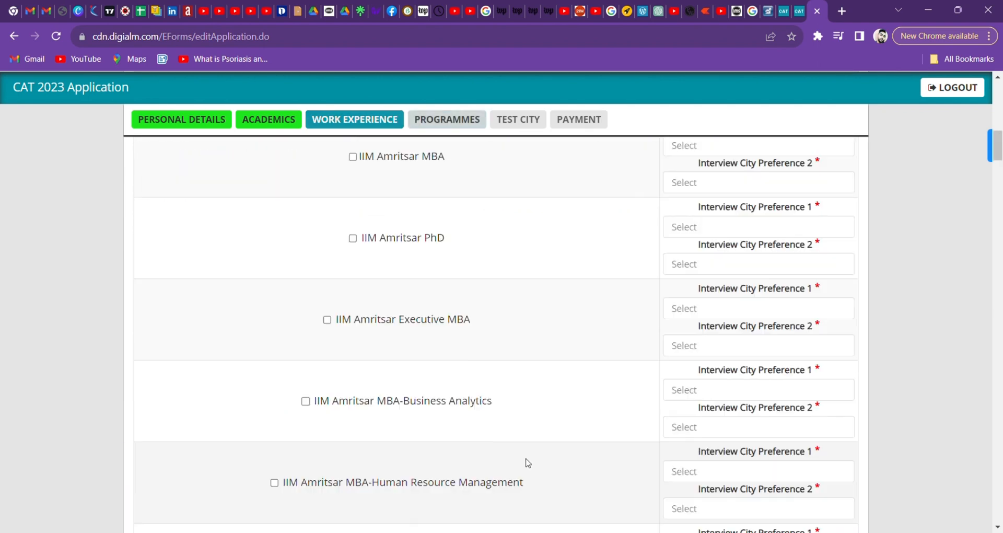
{"action": "left_click", "coordinate": [618, 108]}
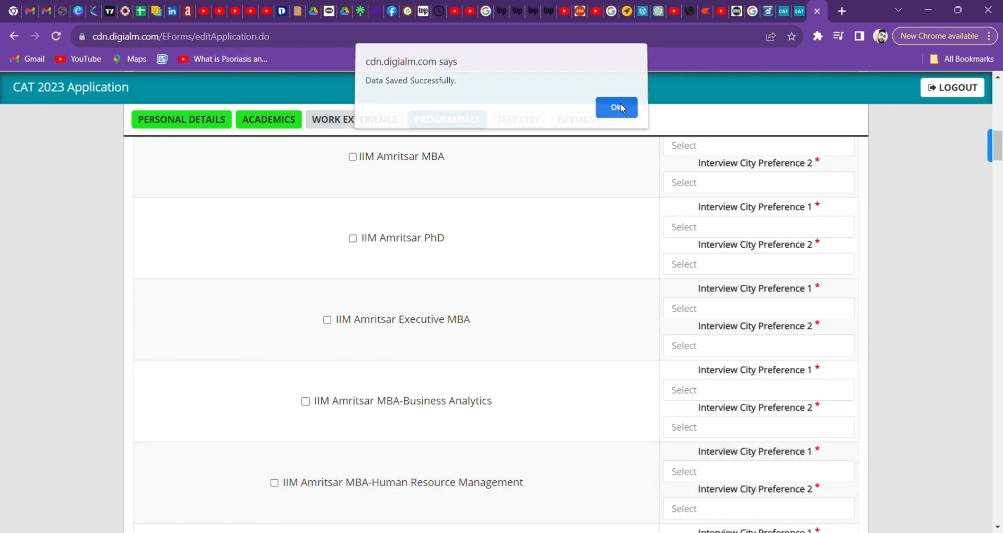
{"action": "scroll", "coordinate": [527, 210], "scroll_direction": "up", "scroll_amount": 15}
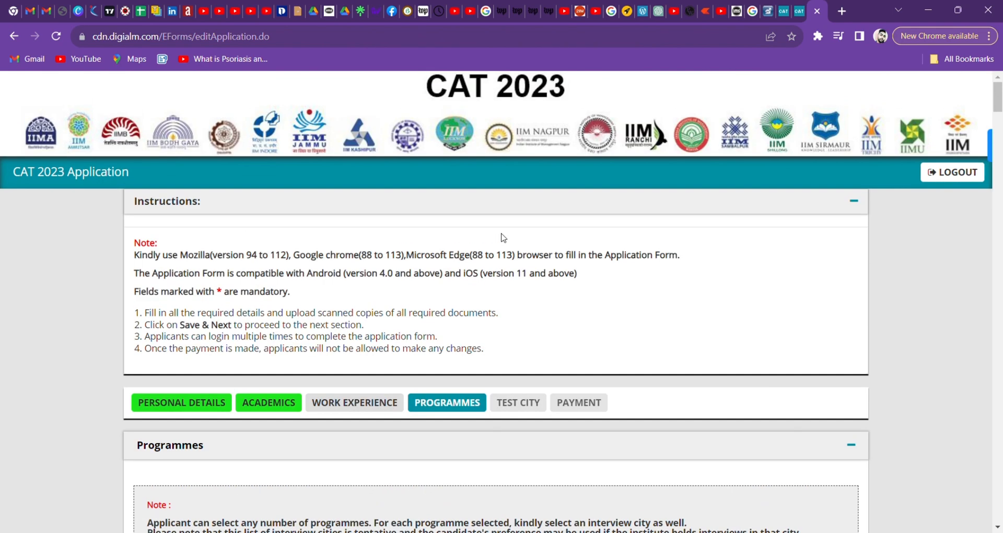
{"action": "scroll", "coordinate": [506, 238], "scroll_direction": "down", "scroll_amount": 8}
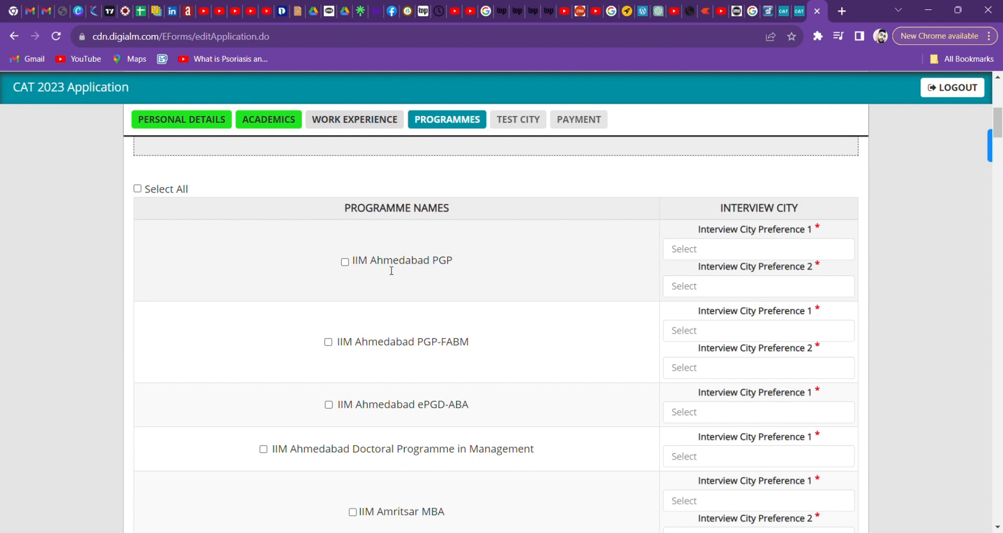
Tick IIM Ahmedabad PGP and set Delhi as its first interview city.
{"action": "left_click", "coordinate": [345, 262]}
{"action": "left_click", "coordinate": [763, 252]}
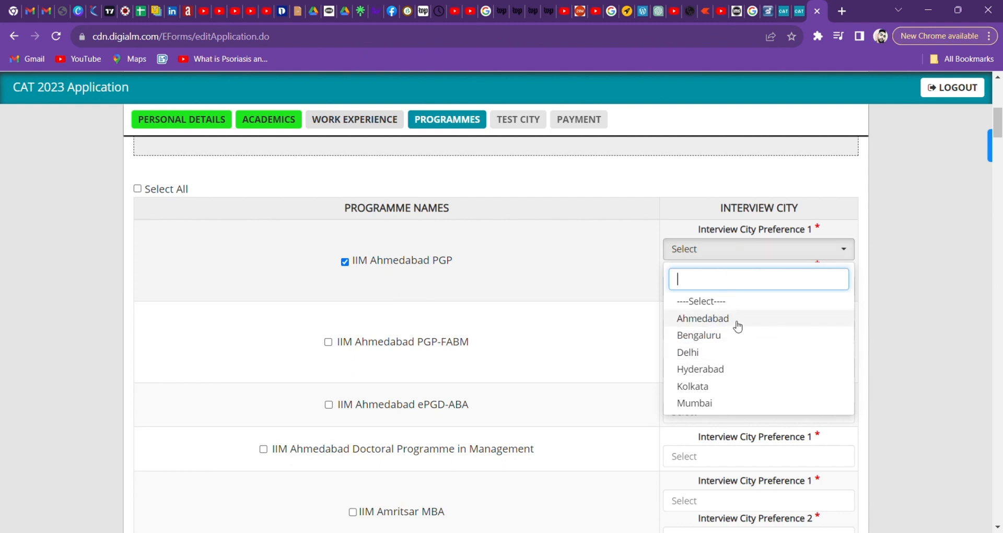
{"action": "left_click", "coordinate": [602, 277]}
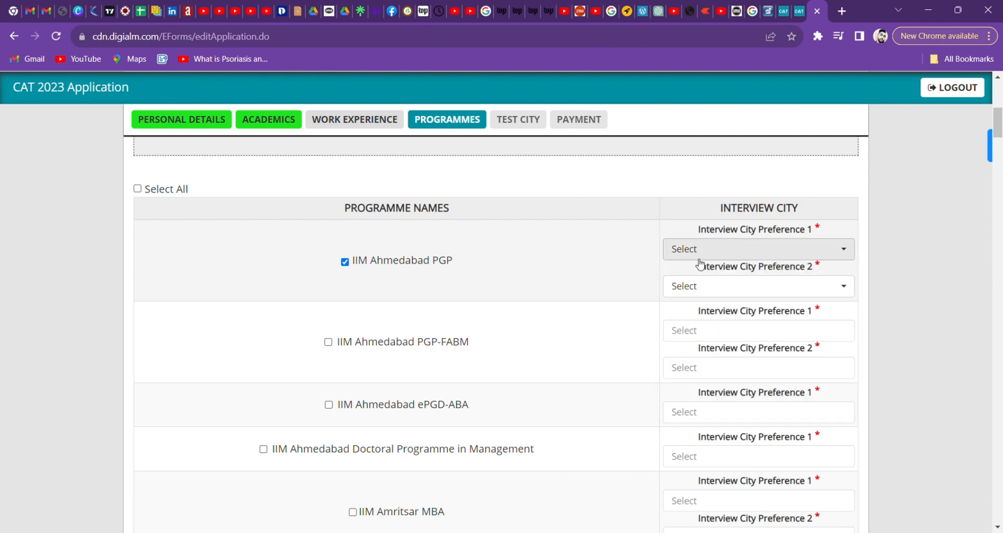
{"action": "left_click", "coordinate": [716, 253]}
{"action": "scroll", "coordinate": [711, 352], "scroll_direction": "down", "scroll_amount": 5}
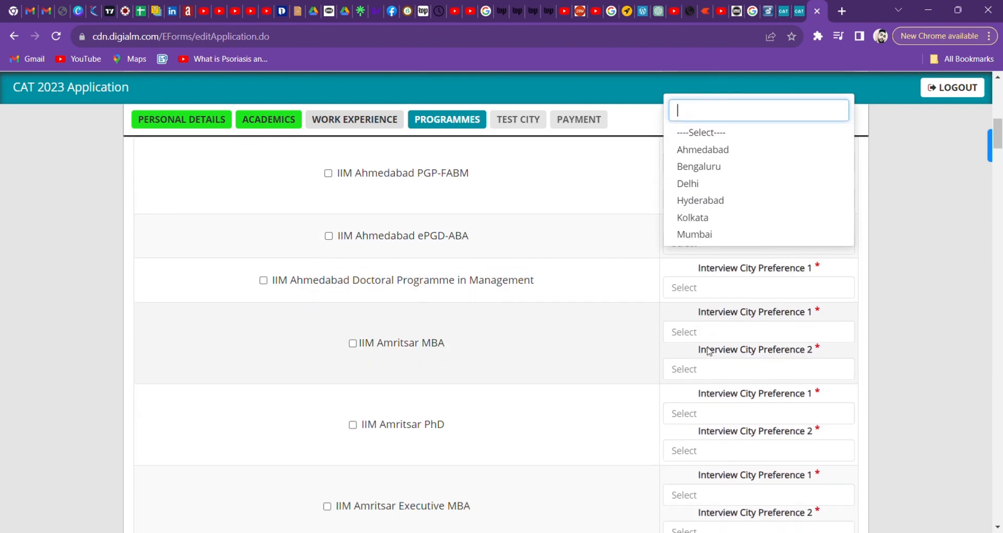
{"action": "scroll", "coordinate": [709, 349], "scroll_direction": "up", "scroll_amount": 4}
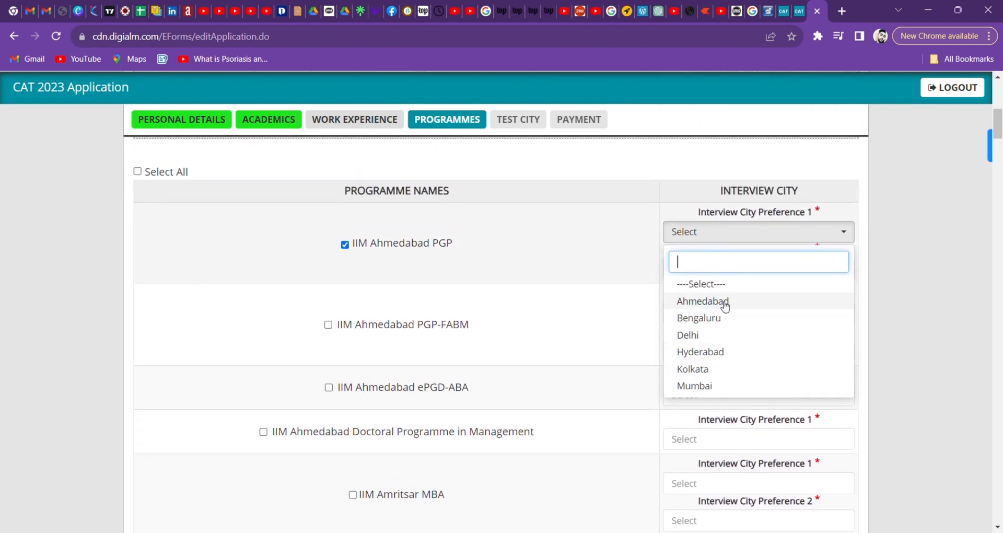
{"action": "left_click", "coordinate": [721, 338]}
Set Ahmedabad as PGP's second interview city and tick IIM Ahmedabad PGP-FABM.
{"action": "left_click", "coordinate": [741, 270]}
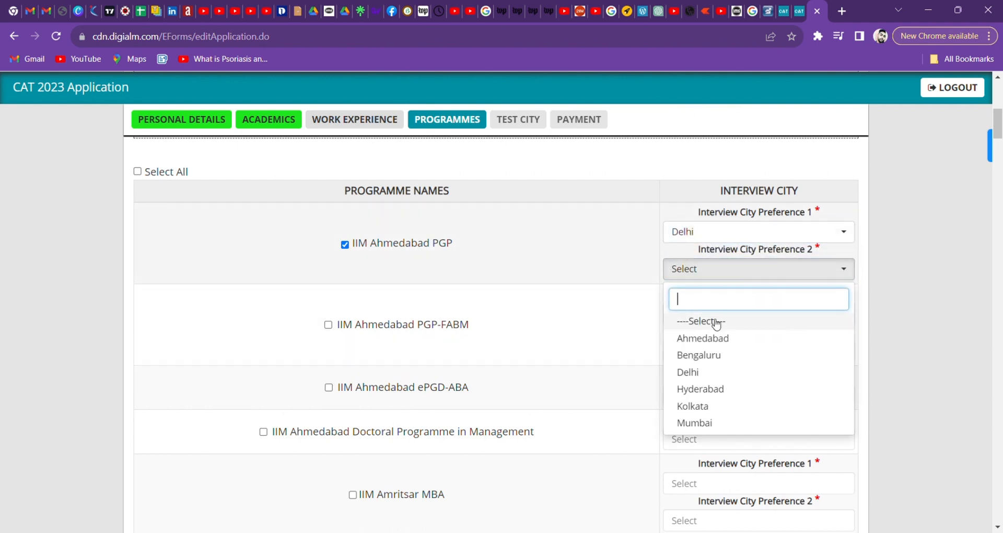
{"action": "left_click", "coordinate": [737, 345]}
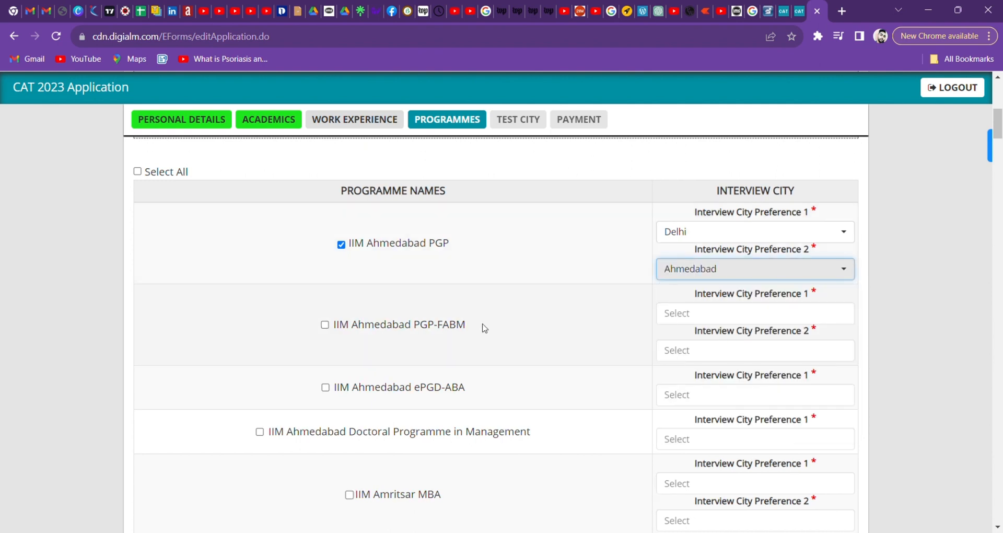
{"action": "left_click", "coordinate": [325, 325]}
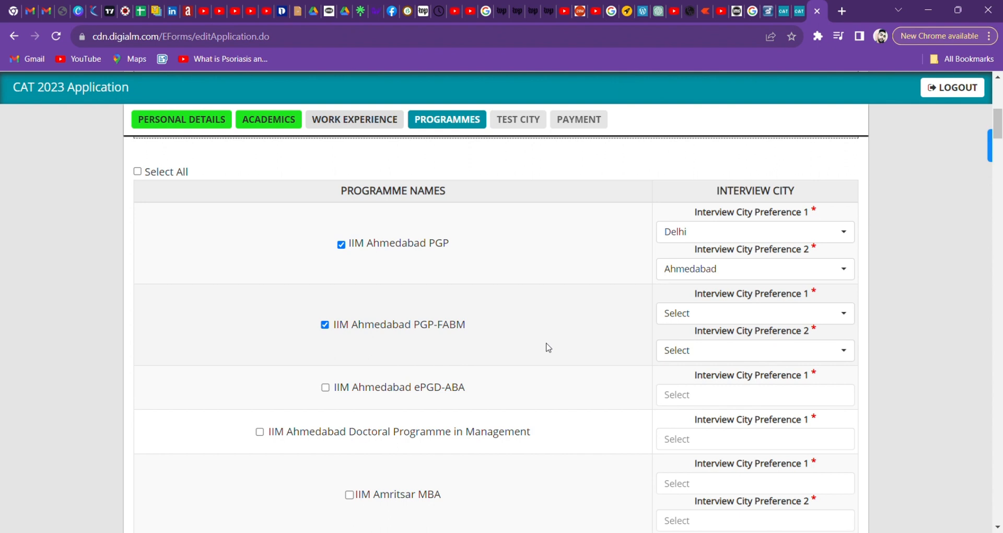
In the PGP-FABM row, choose Delhi for Preference 1 and Ahmedabad for Preference 2.
{"action": "left_click", "coordinate": [708, 315]}
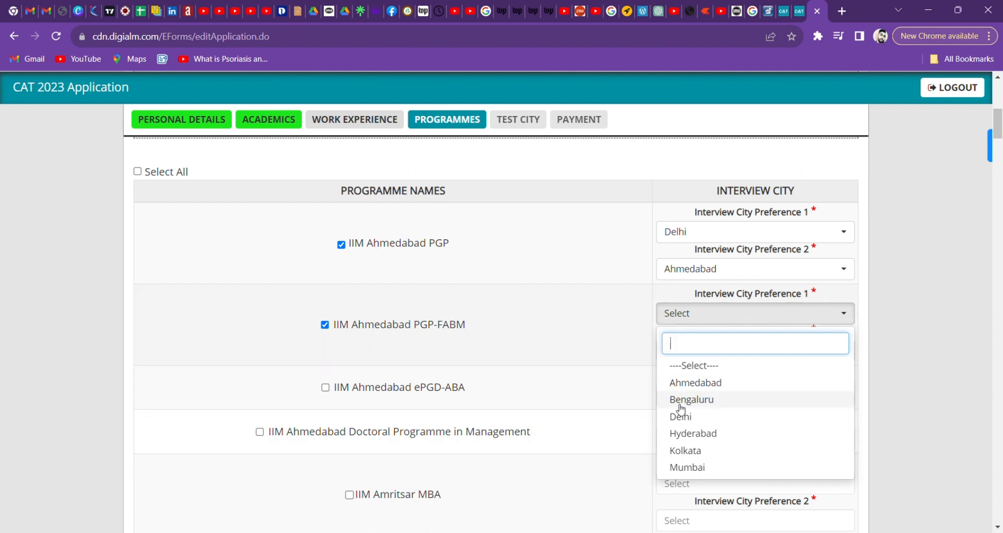
{"action": "left_click", "coordinate": [726, 384]}
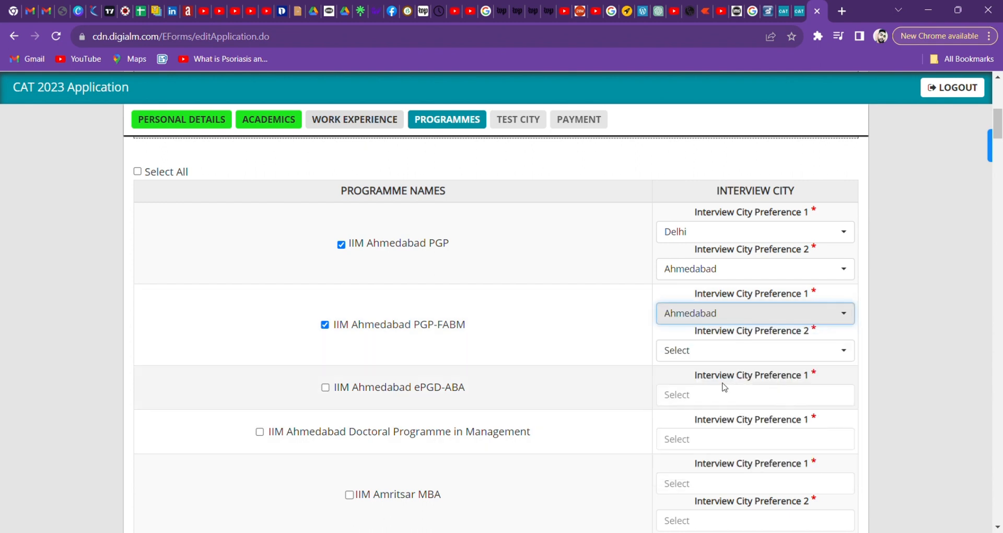
{"action": "left_click", "coordinate": [738, 321]}
{"action": "left_click", "coordinate": [703, 417]}
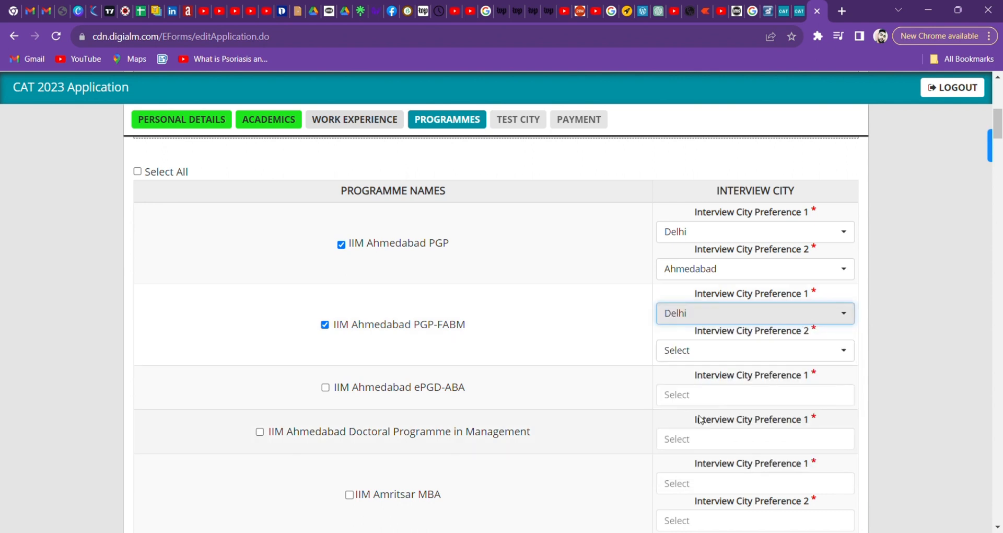
{"action": "left_click", "coordinate": [757, 350]}
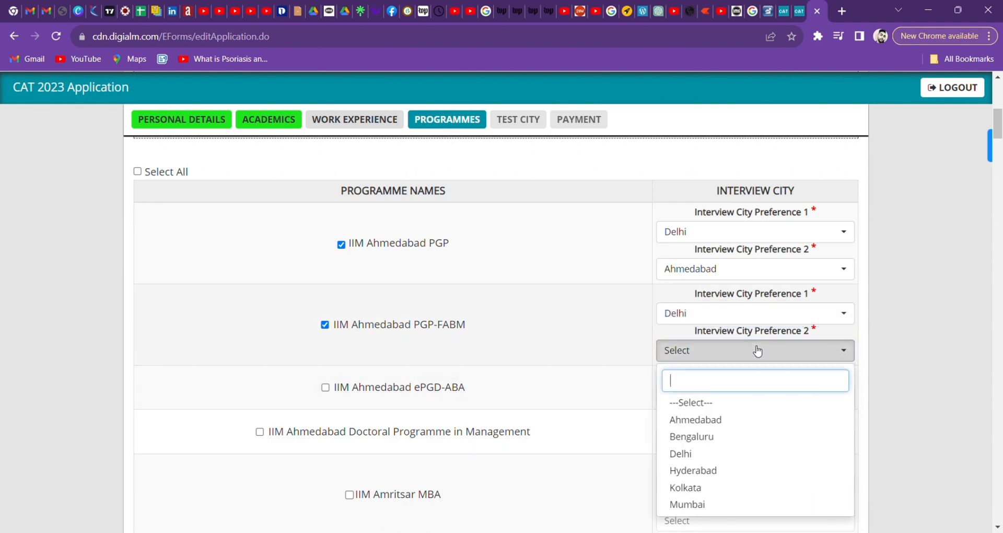
{"action": "left_click", "coordinate": [741, 423]}
Scroll past IIM Udaipur and Visakhapatnam programmes to the list's end, leaving them unticked.
{"action": "scroll", "coordinate": [610, 428], "scroll_direction": "down", "scroll_amount": 8}
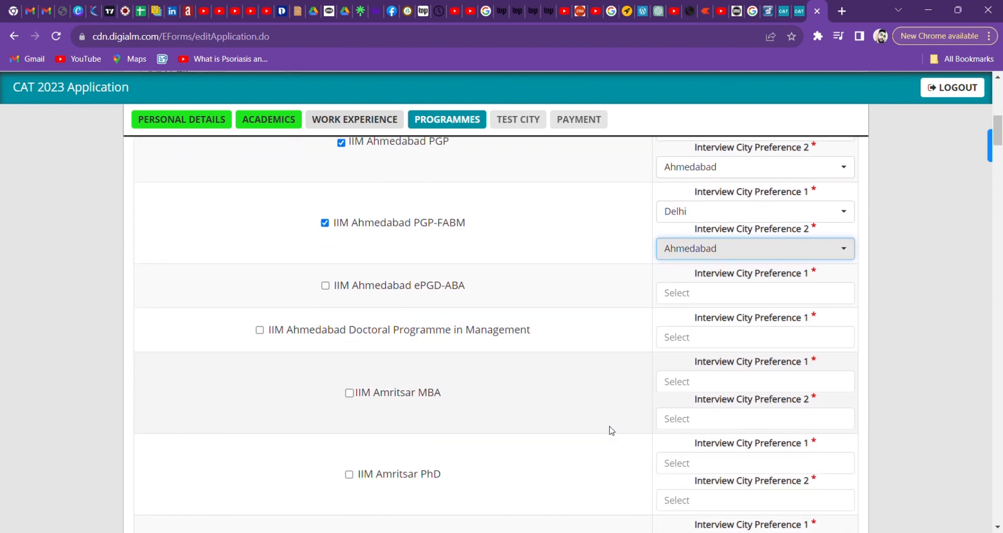
{"action": "scroll", "coordinate": [611, 429], "scroll_direction": "down", "scroll_amount": 20}
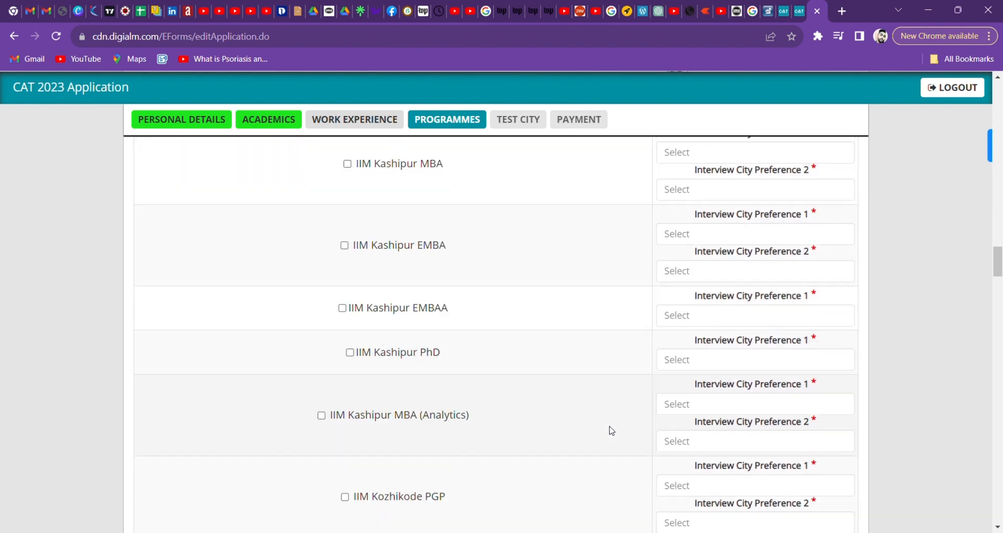
{"action": "scroll", "coordinate": [611, 430], "scroll_direction": "down", "scroll_amount": 15}
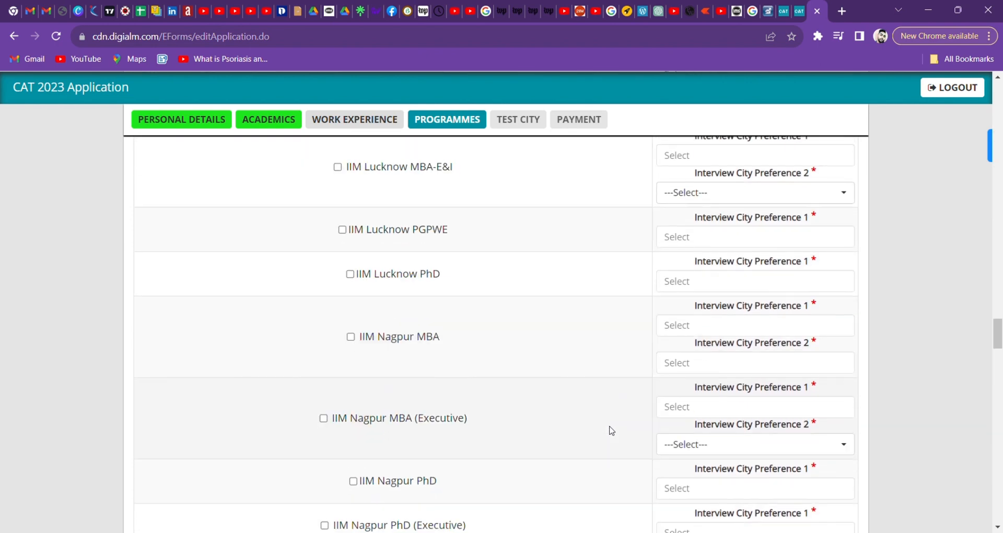
{"action": "scroll", "coordinate": [611, 430], "scroll_direction": "down", "scroll_amount": 5}
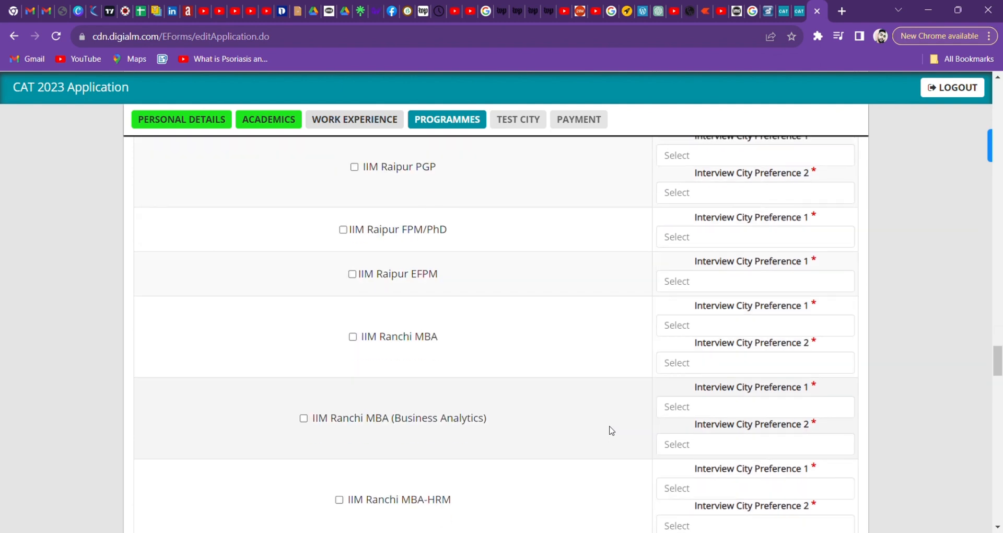
{"action": "scroll", "coordinate": [547, 240], "scroll_direction": "up", "scroll_amount": 4}
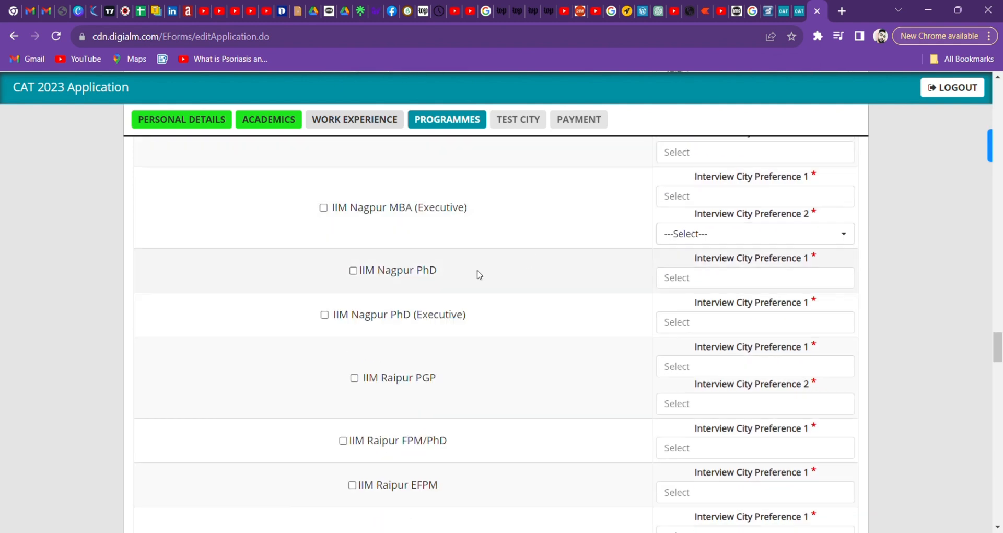
{"action": "scroll", "coordinate": [479, 274], "scroll_direction": "down", "scroll_amount": 3}
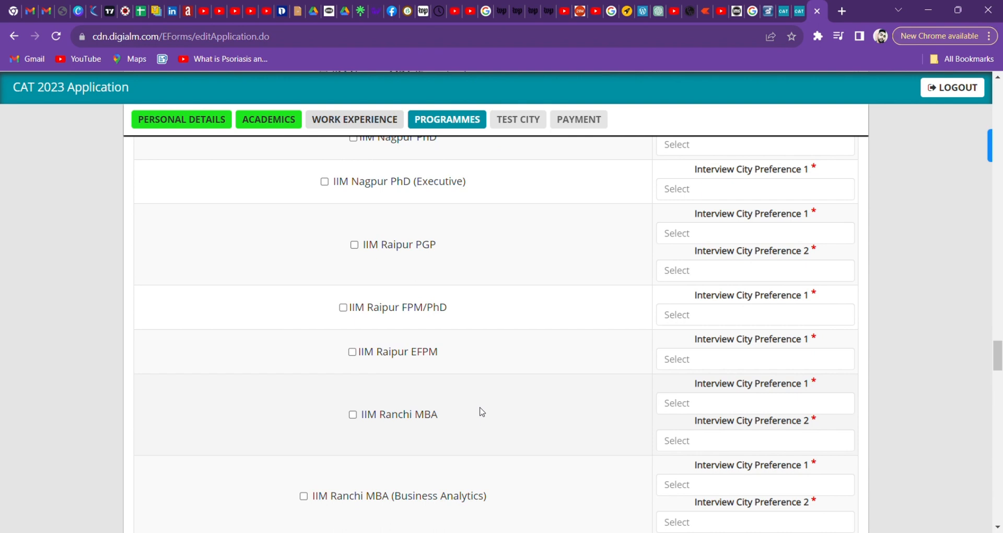
{"action": "scroll", "coordinate": [482, 411], "scroll_direction": "down", "scroll_amount": 6}
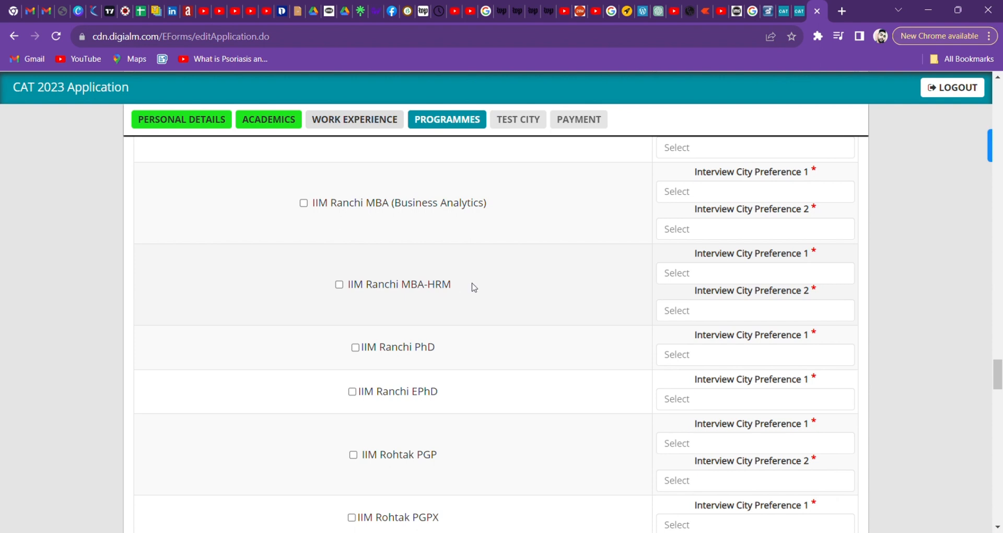
{"action": "scroll", "coordinate": [473, 286], "scroll_direction": "down", "scroll_amount": 4}
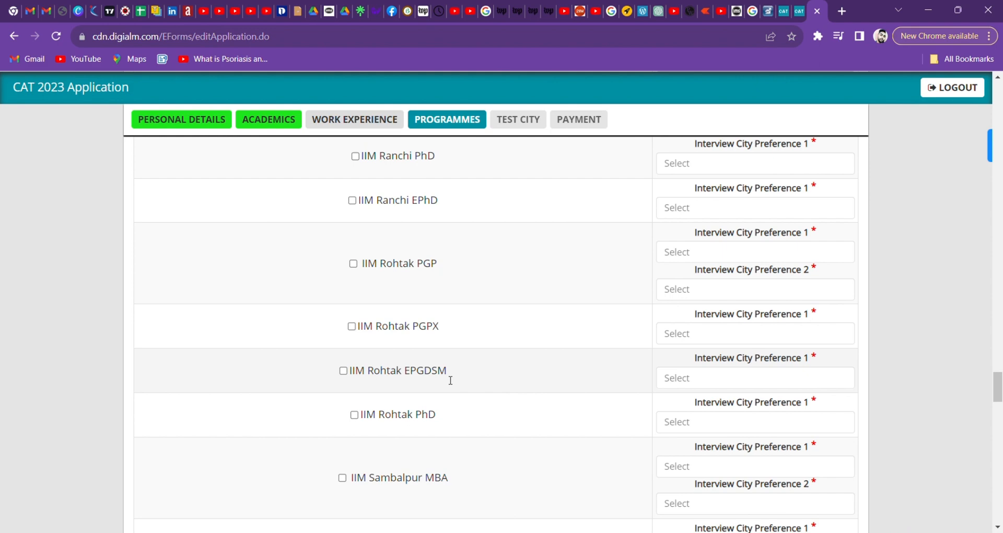
{"action": "scroll", "coordinate": [450, 381], "scroll_direction": "down", "scroll_amount": 5}
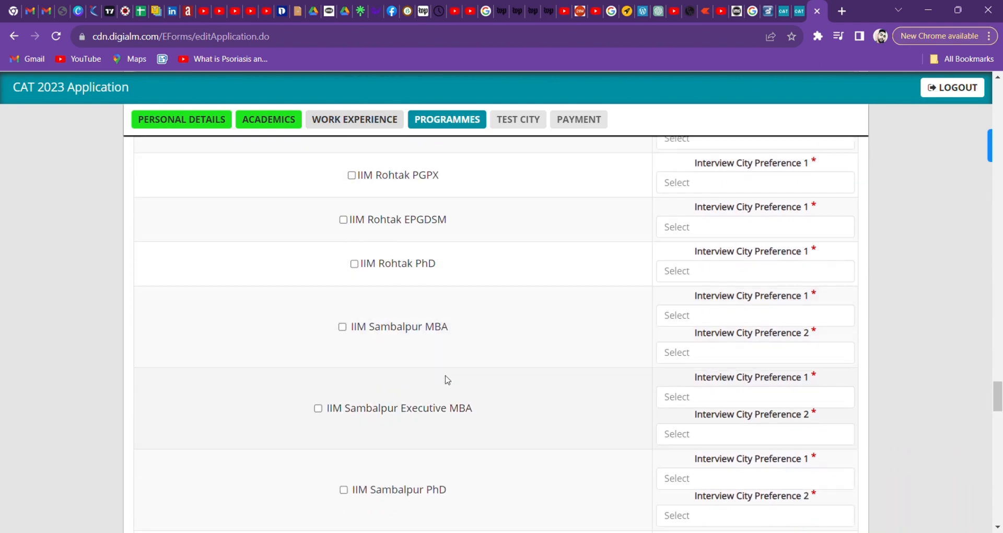
{"action": "scroll", "coordinate": [447, 380], "scroll_direction": "down", "scroll_amount": 7}
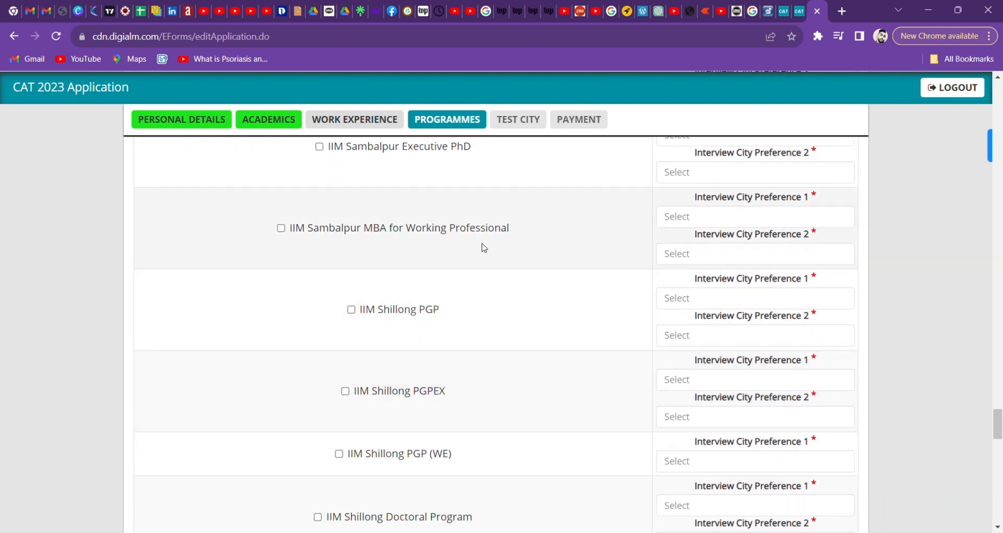
{"action": "scroll", "coordinate": [497, 307], "scroll_direction": "down", "scroll_amount": 3}
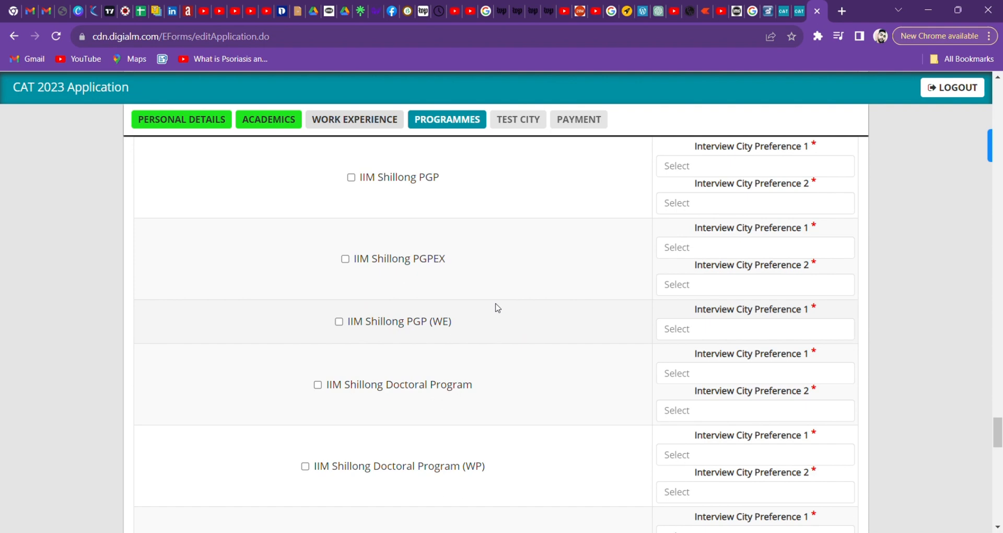
{"action": "scroll", "coordinate": [529, 345], "scroll_direction": "down", "scroll_amount": 20}
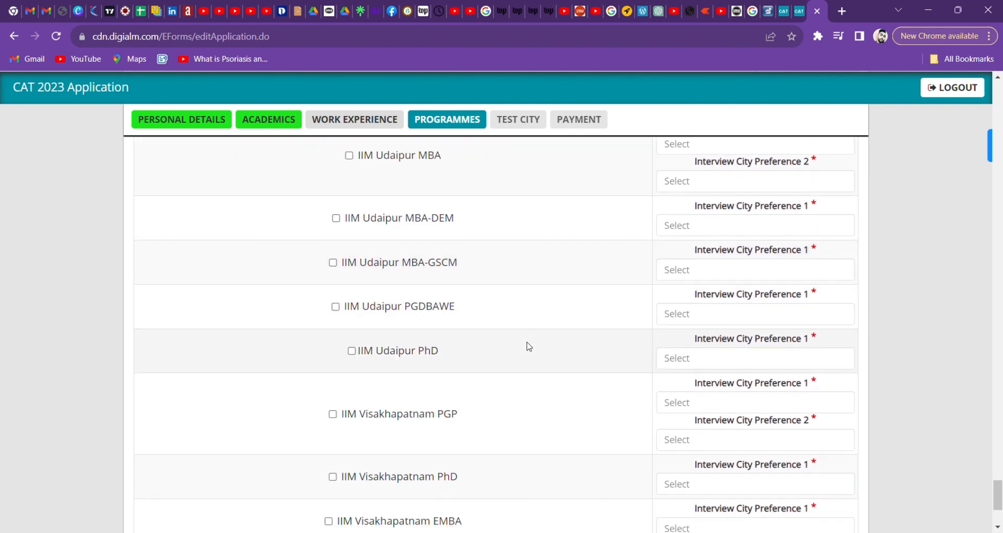
{"action": "scroll", "coordinate": [528, 346], "scroll_direction": "down", "scroll_amount": 4}
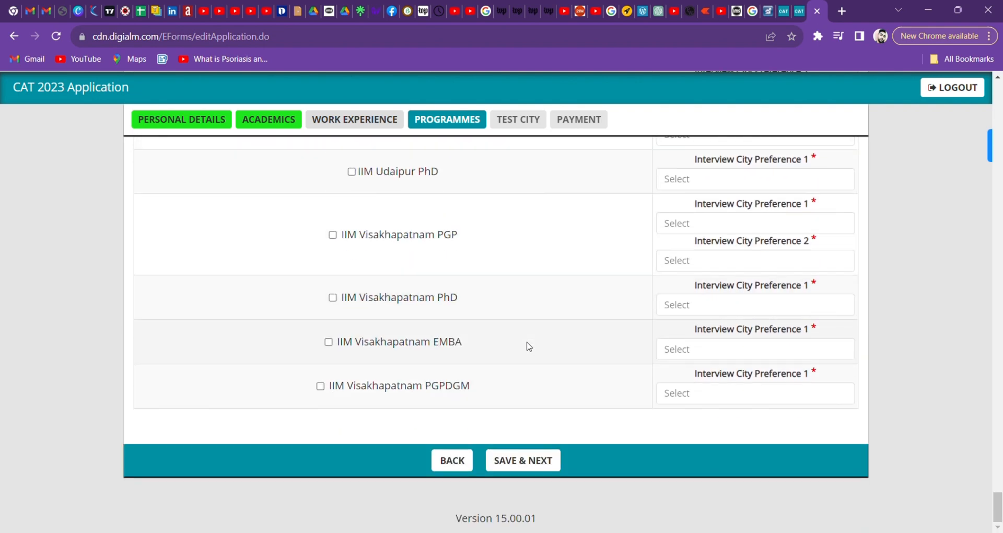
Save the programme choices, then set preferred test city 1 to Haryana - Faridabad - Gurugram.
{"action": "left_click", "coordinate": [518, 120]}
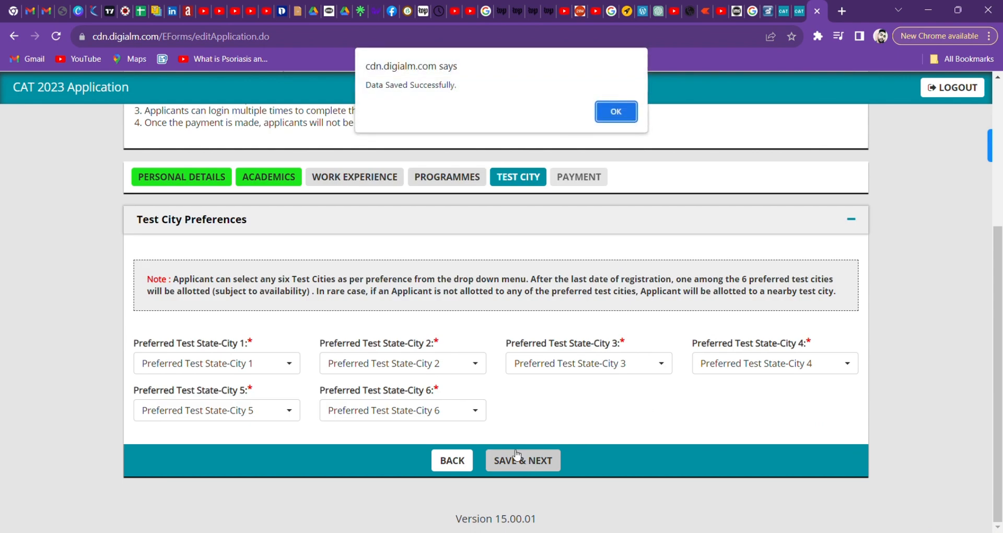
{"action": "left_click", "coordinate": [617, 118]}
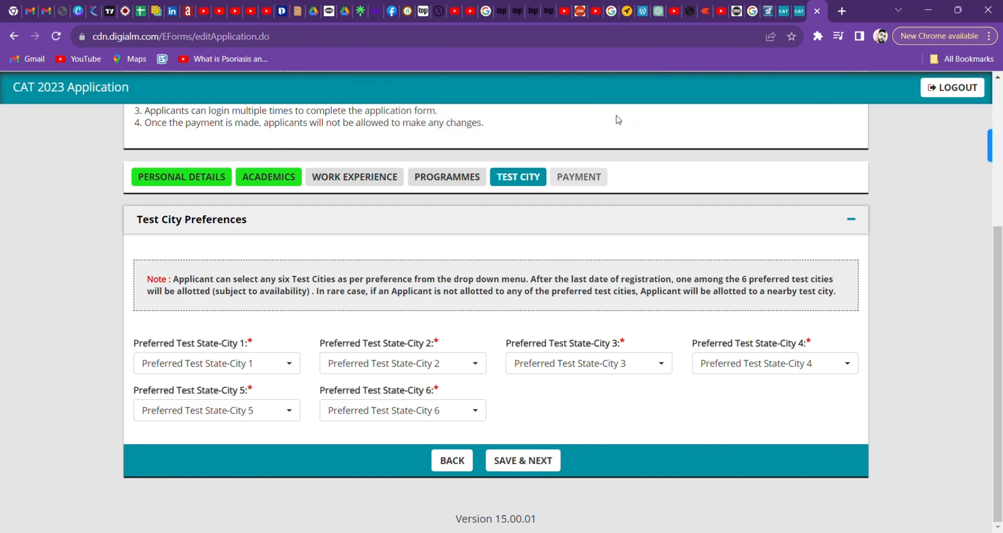
{"action": "left_click", "coordinate": [288, 366]}
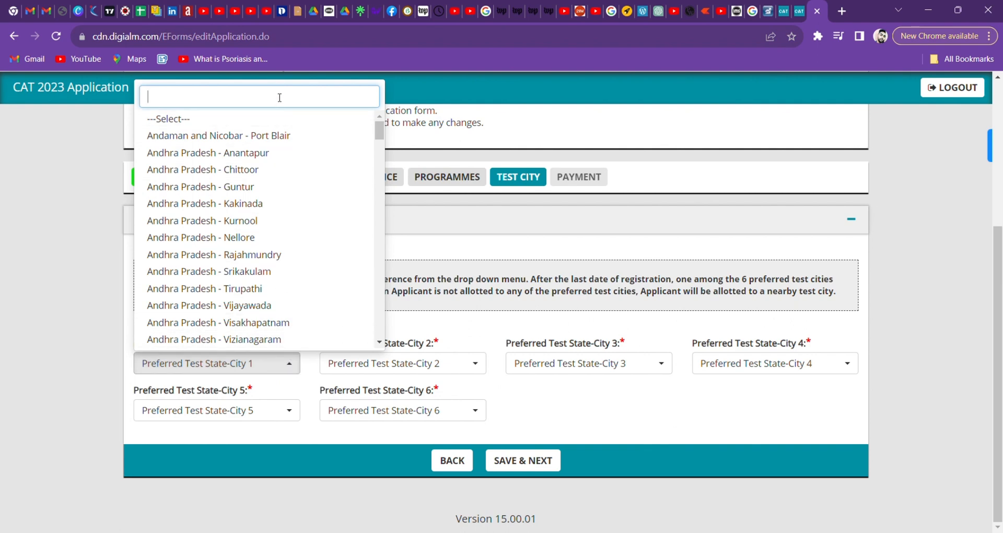
{"action": "type", "text": "gu"}
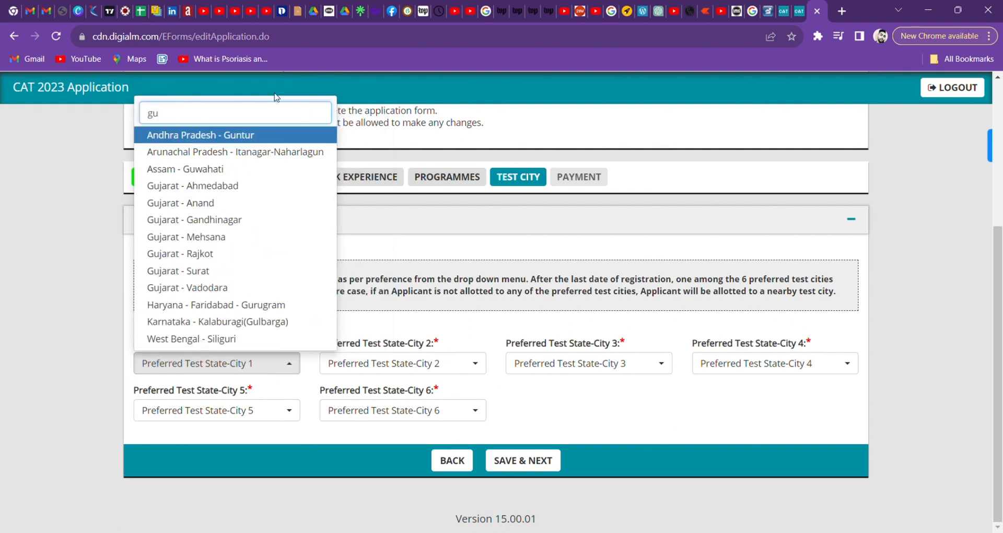
{"action": "type", "text": "r"}
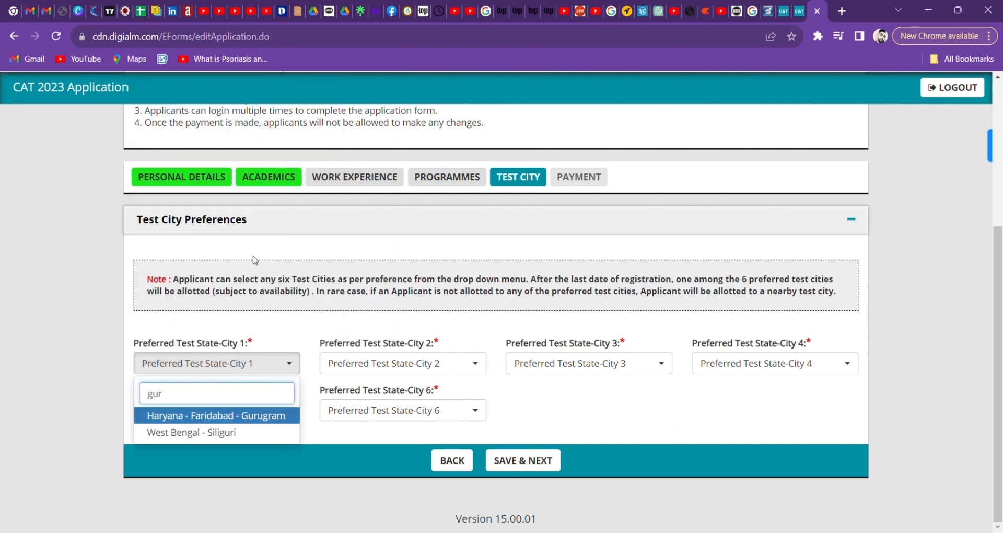
{"action": "left_click", "coordinate": [251, 416]}
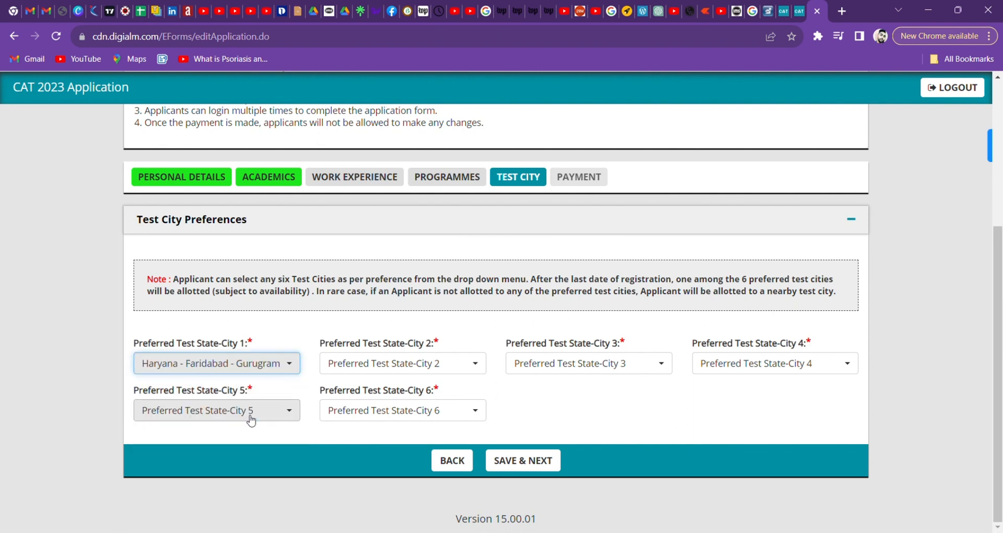
Set preferred test city 2 to Uttar Pradesh - Ghaziabad by searching 'ghaz'.
{"action": "left_click", "coordinate": [396, 363]}
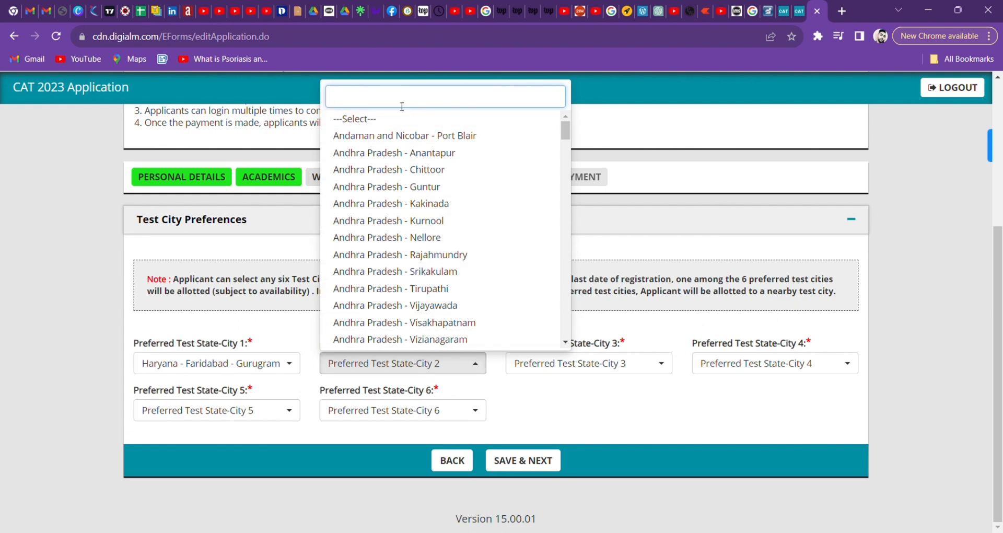
{"action": "type", "text": "ghz"}
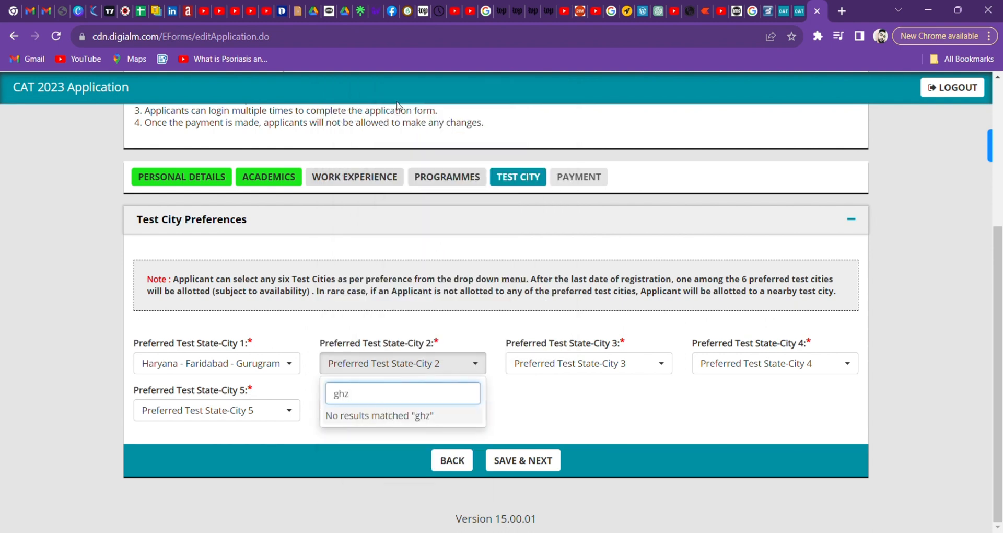
{"action": "key", "text": "BackSpace"}
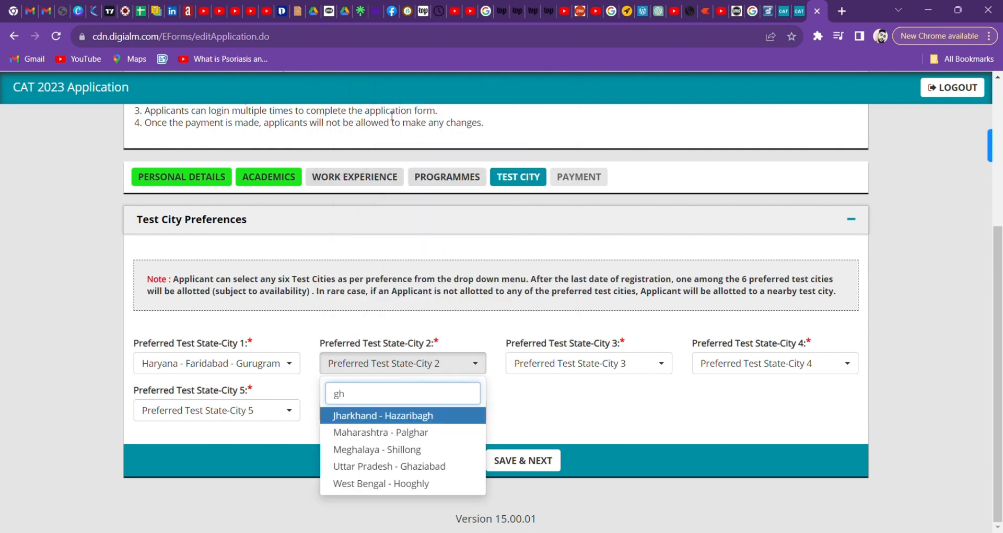
{"action": "type", "text": "az"}
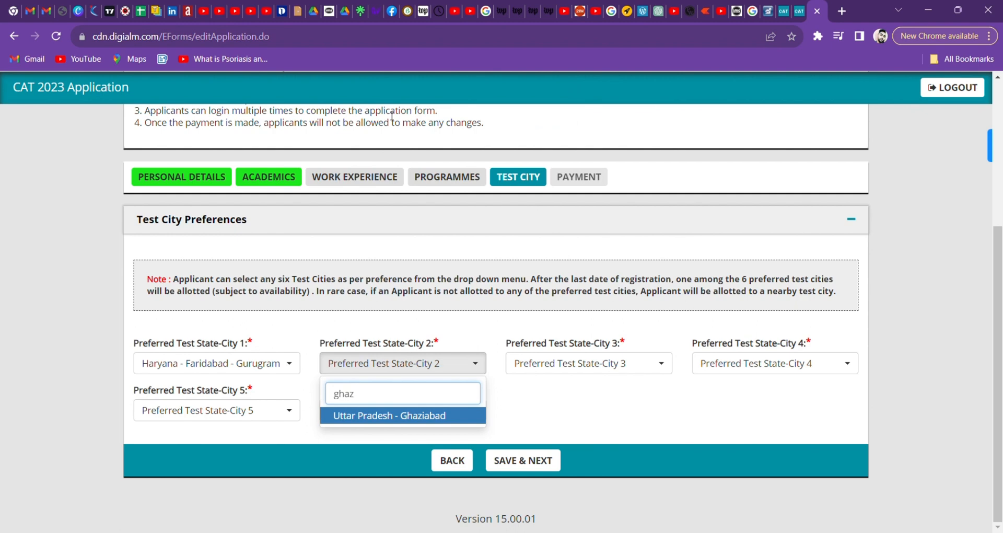
{"action": "left_click", "coordinate": [430, 416]}
Set preferred test city 3 to New Delhi - New Delhi by searching 'delhi'.
{"action": "left_click", "coordinate": [529, 367]}
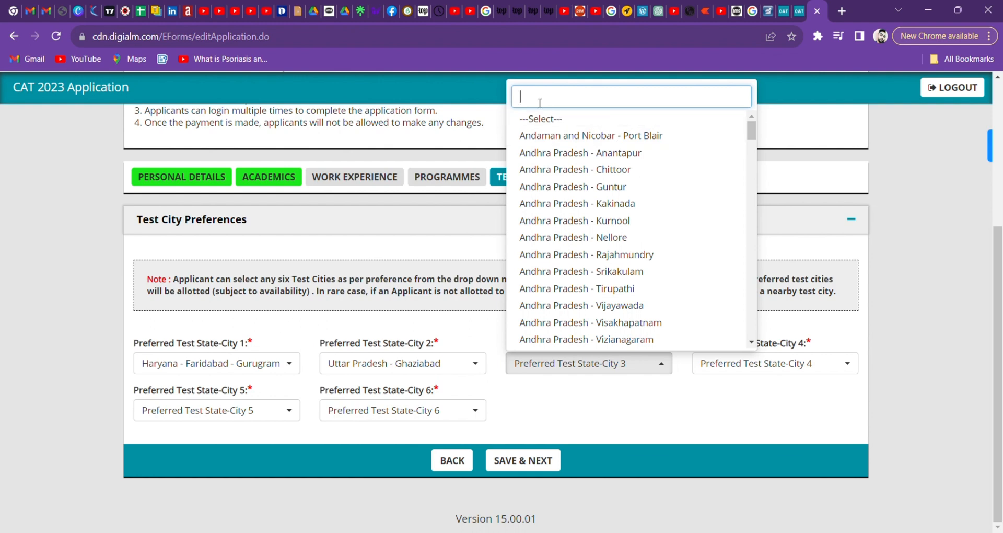
{"action": "type", "text": "delhi"}
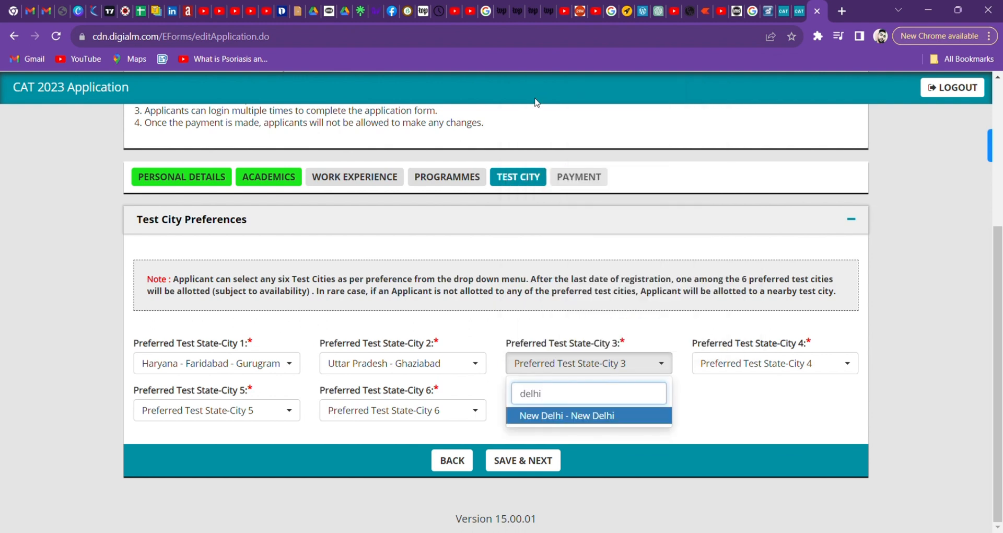
{"action": "left_click", "coordinate": [592, 420]}
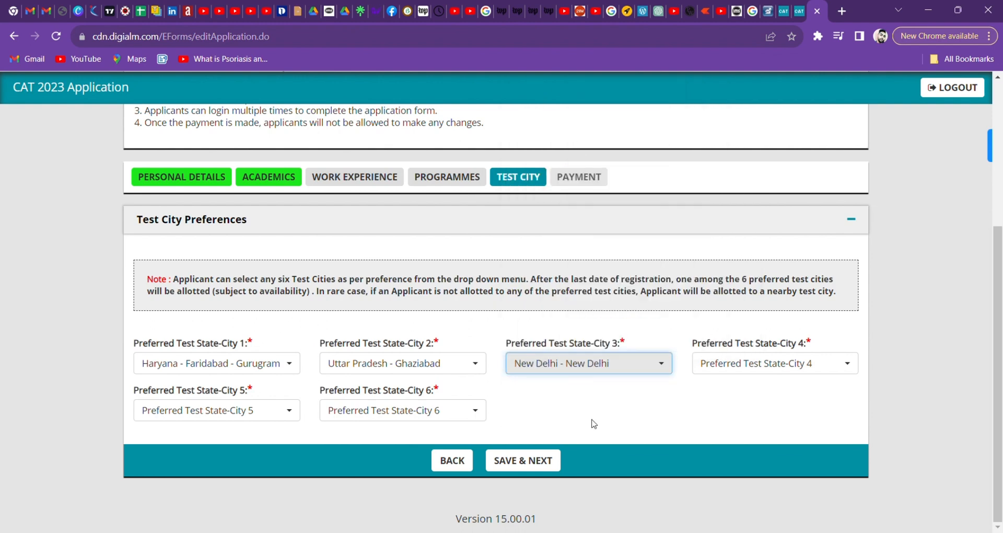
Change test city 2 to New Delhi - New Delhi and dismiss the duplicate-city warning.
{"action": "left_click", "coordinate": [465, 376]}
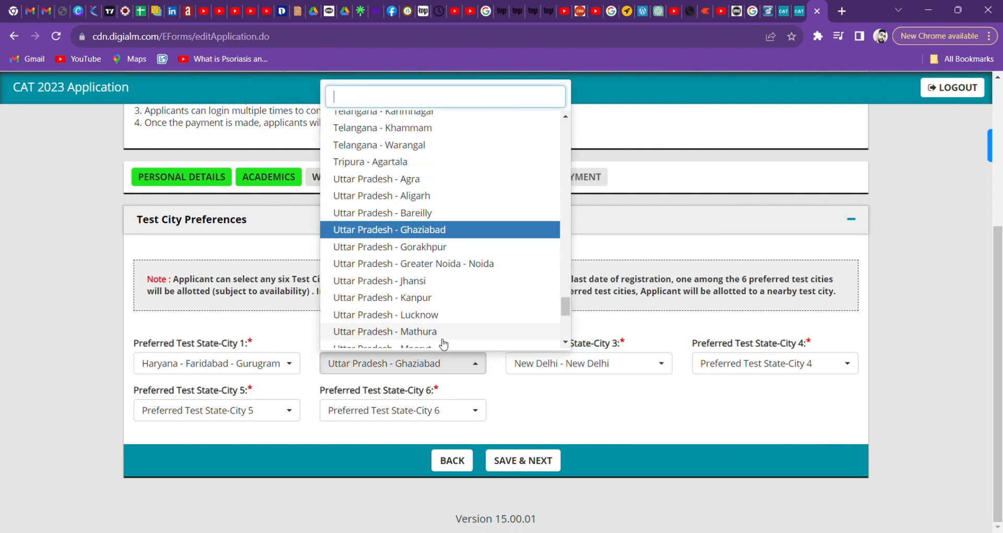
{"action": "type", "text": "Nw"}
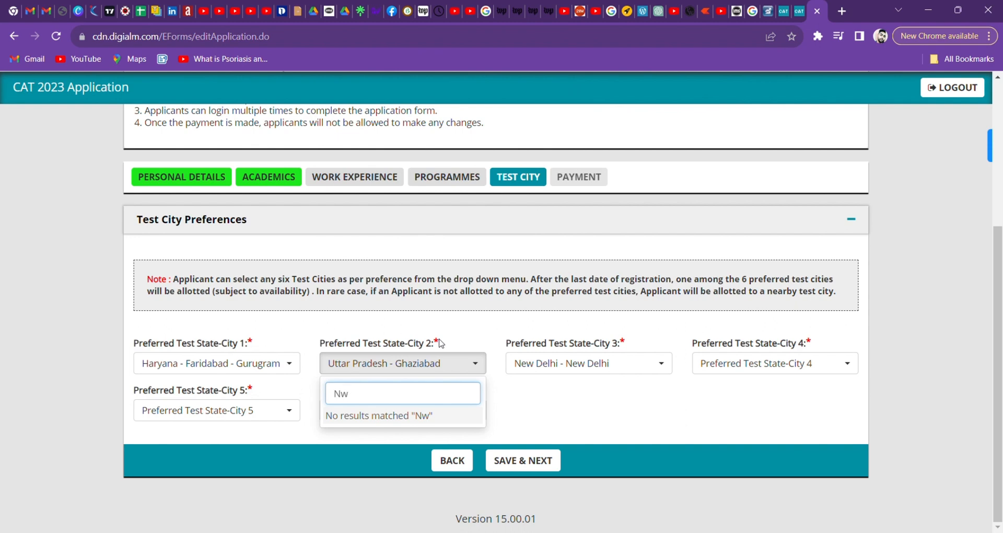
{"action": "key", "text": "BackSpace"}
{"action": "type", "text": "er"}
{"action": "key", "text": "BackSpace"}
{"action": "key", "text": "BackSpace"}
{"action": "type", "text": "ew"}
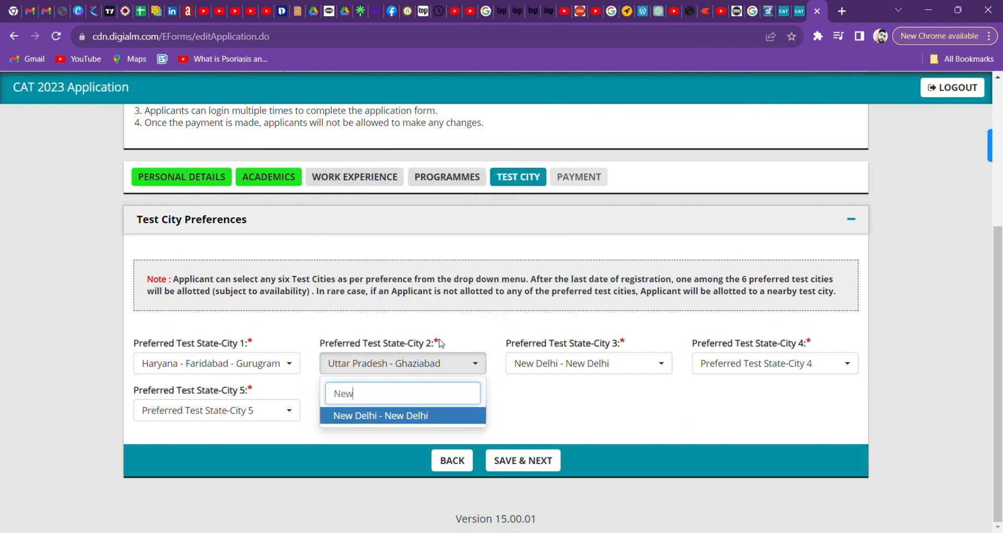
{"action": "left_click", "coordinate": [432, 418]}
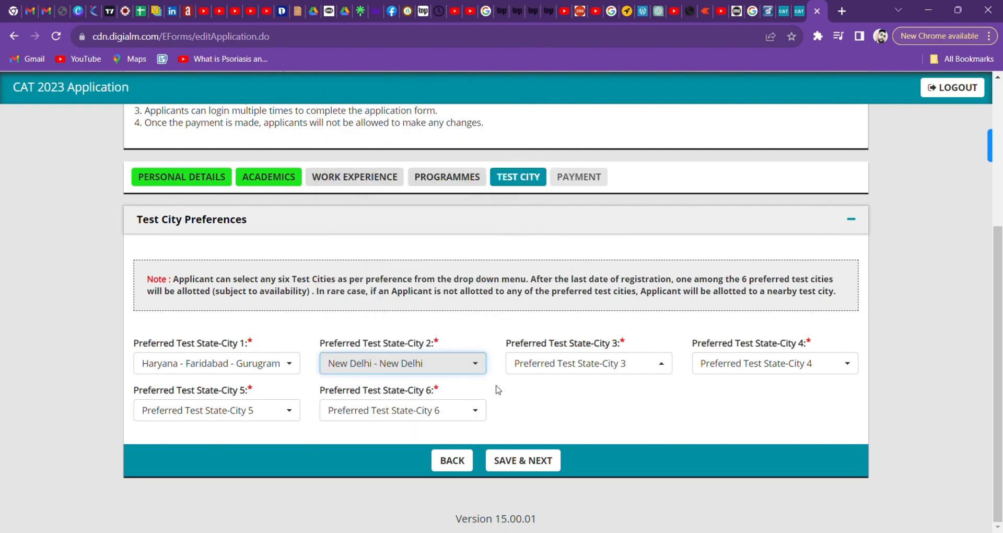
{"action": "left_click", "coordinate": [570, 183]}
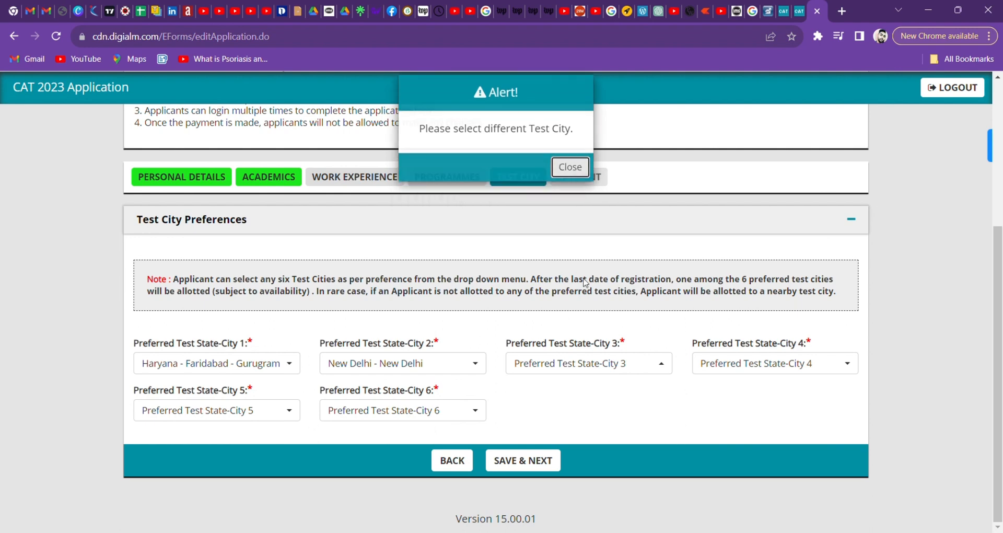
Set test city 3 to Uttar Pradesh - Ghaziabad.
{"action": "left_click", "coordinate": [594, 363]}
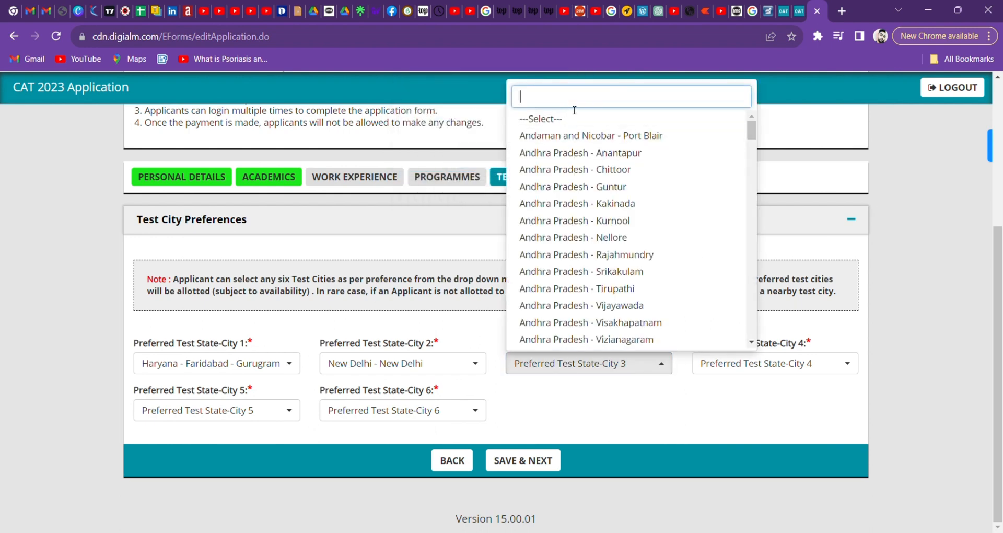
{"action": "type", "text": "g"}
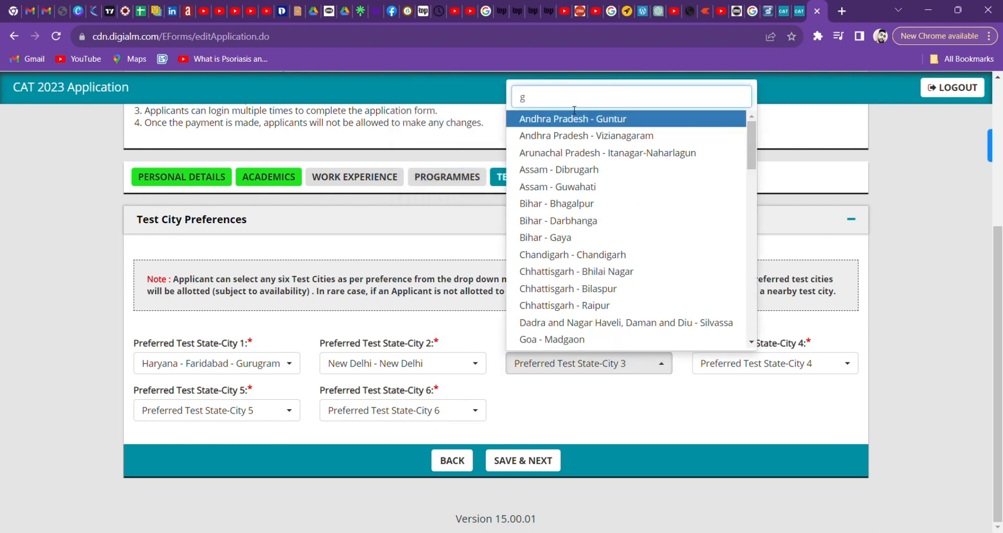
{"action": "type", "text": "zha"}
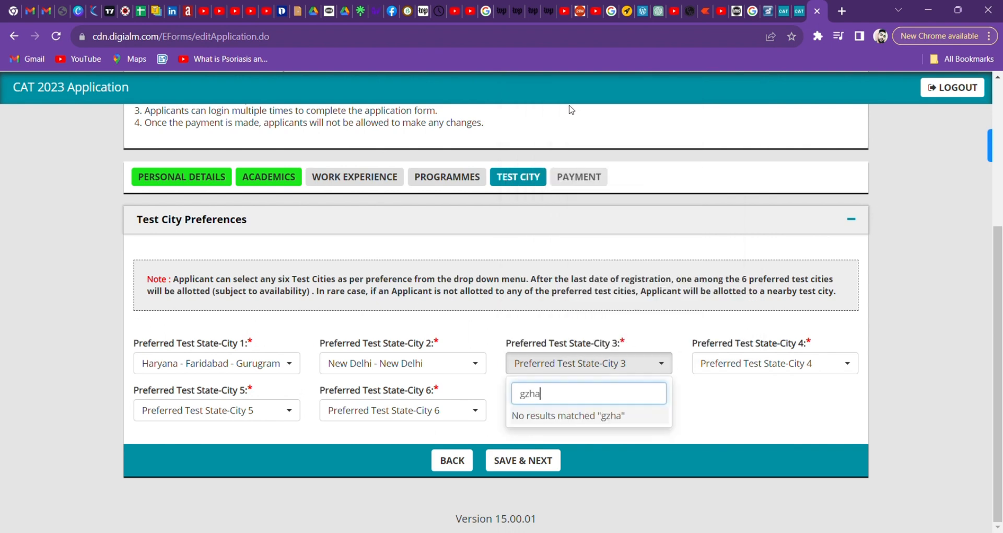
{"action": "key", "text": "BackSpace"}
{"action": "key", "text": "BackSpace"}
{"action": "key", "text": "BackSpace"}
{"action": "key", "text": "BackSpace"}
{"action": "type", "text": "ghaz"}
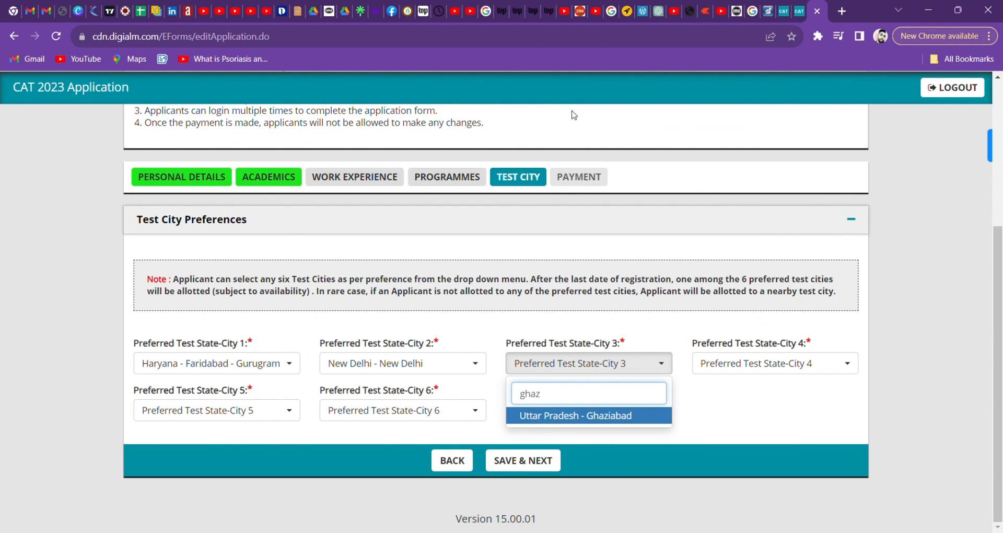
{"action": "left_click", "coordinate": [639, 416]}
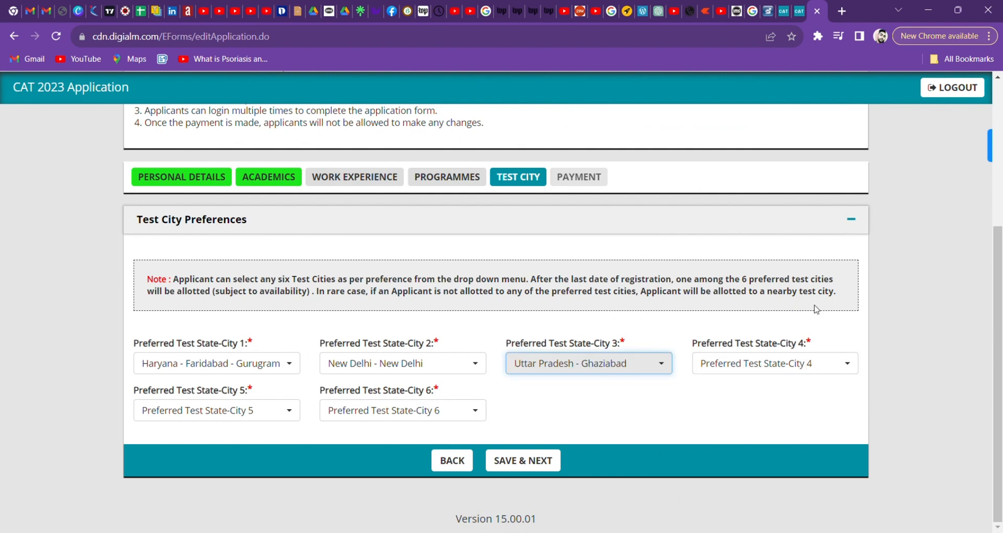
Set test city 4 to Uttar Pradesh - Jhansi.
{"action": "left_click", "coordinate": [786, 365]}
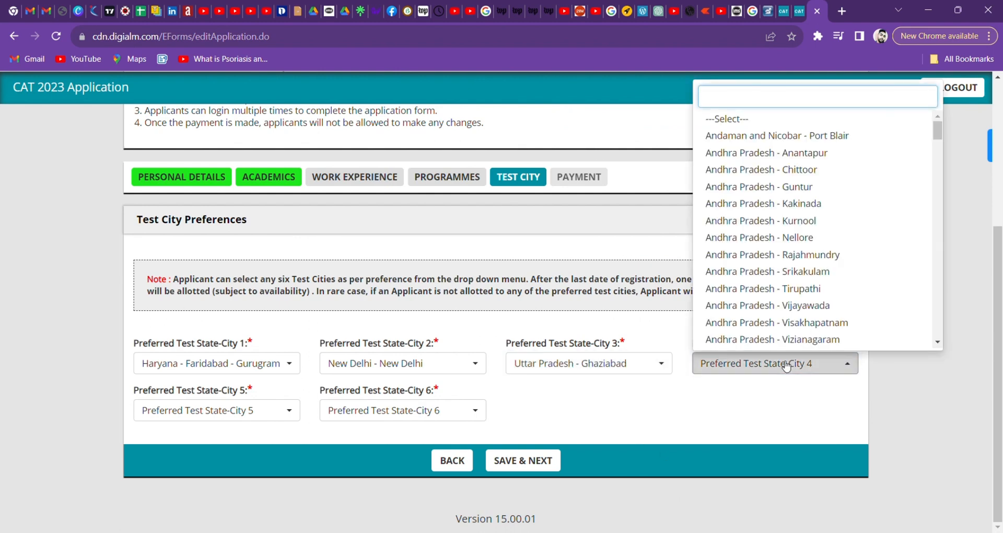
{"action": "type", "text": "Vg"}
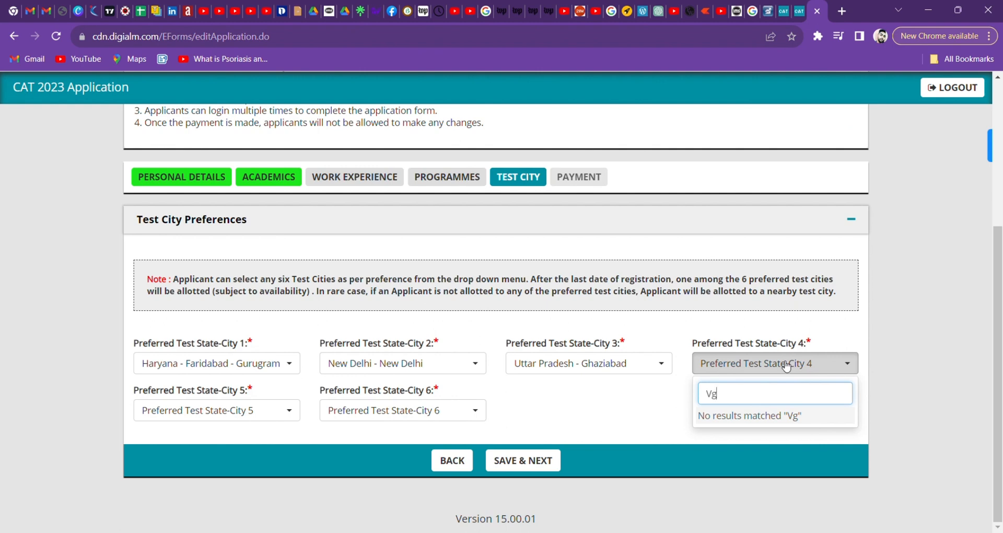
{"action": "key", "text": "BackSpace"}
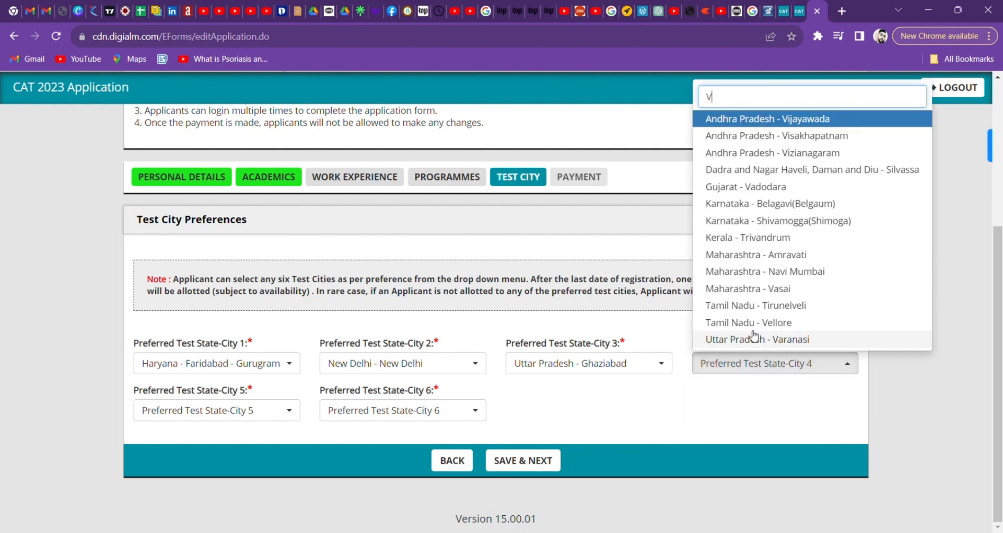
{"action": "key", "text": "BackSpace"}
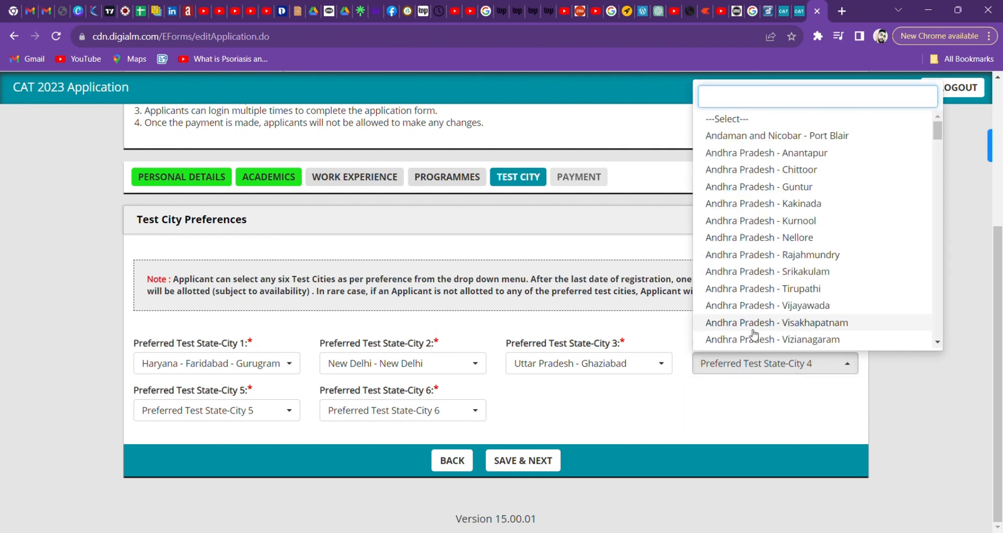
{"action": "type", "text": "jhan"}
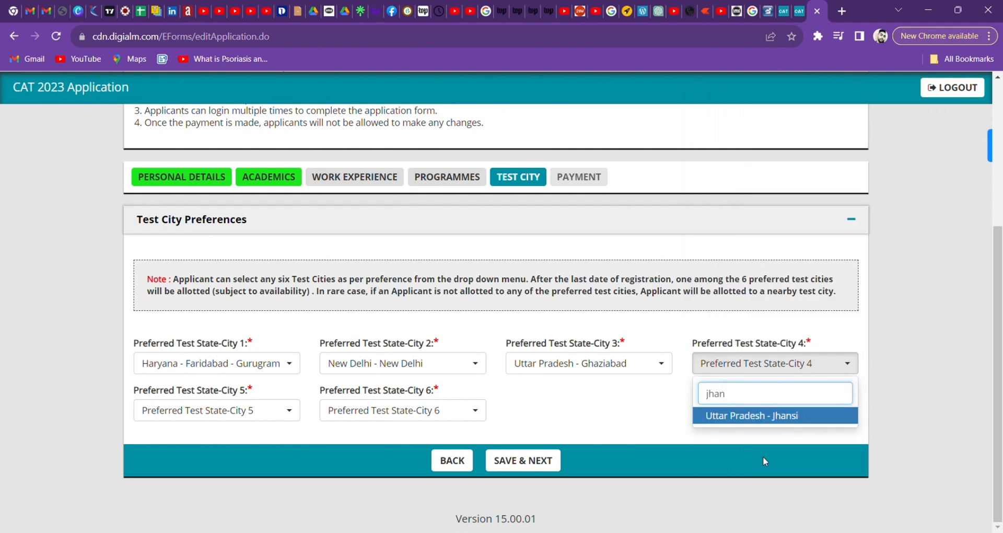
{"action": "left_click", "coordinate": [783, 418]}
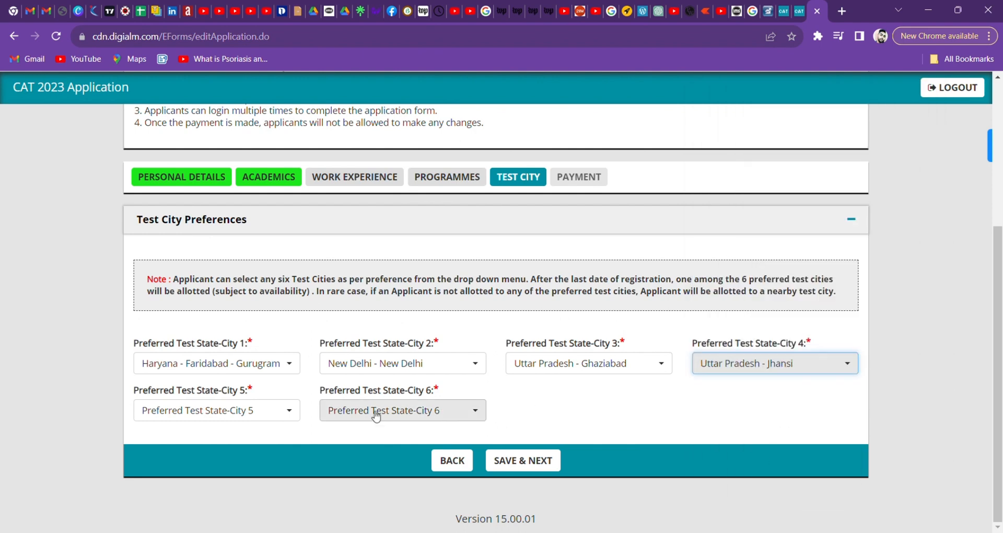
Set test city 5 to Madhya Pradesh - Gwalior and city 6 to Uttar Pradesh - Kanpur.
{"action": "left_click", "coordinate": [286, 417]}
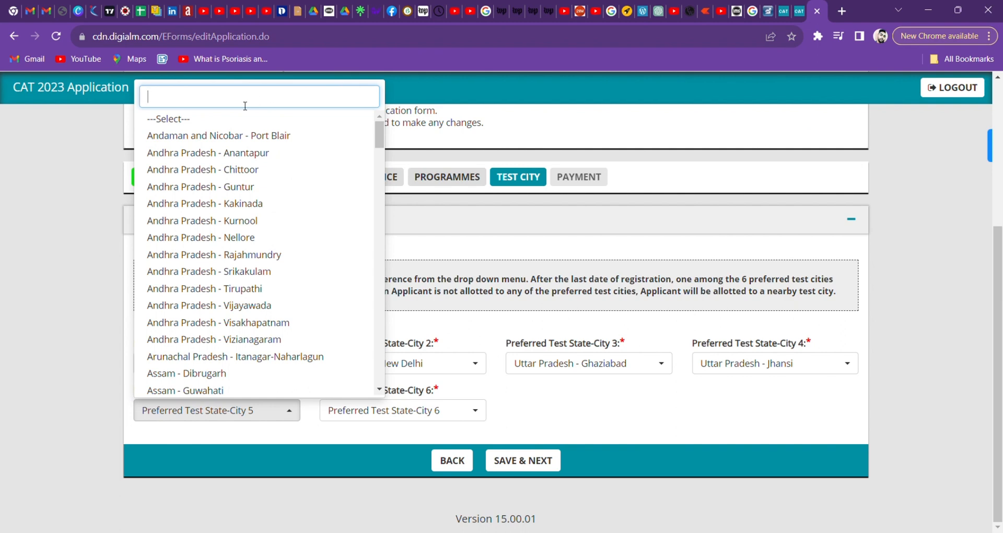
{"action": "type", "text": "Kna"}
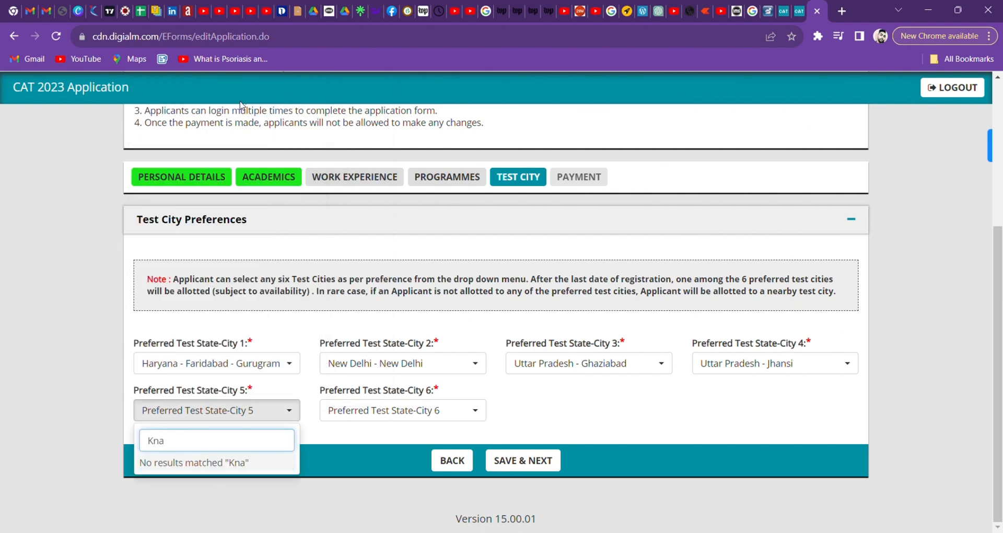
{"action": "key", "text": "BackSpace"}
{"action": "key", "text": "BackSpace"}
{"action": "key", "text": "BackSpace"}
{"action": "type", "text": "gwa"}
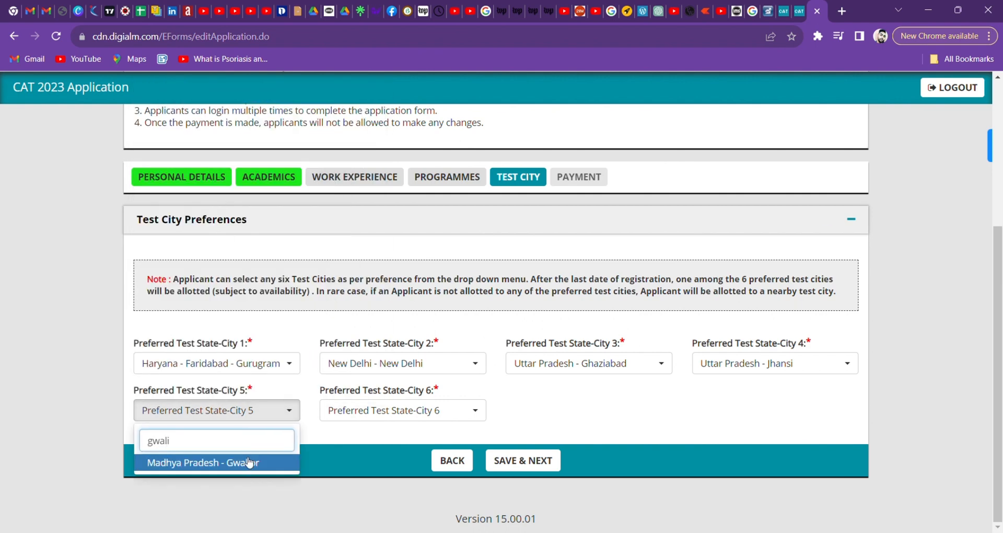
{"action": "type", "text": "li"}
{"action": "left_click", "coordinate": [269, 464]}
{"action": "left_click", "coordinate": [381, 413]}
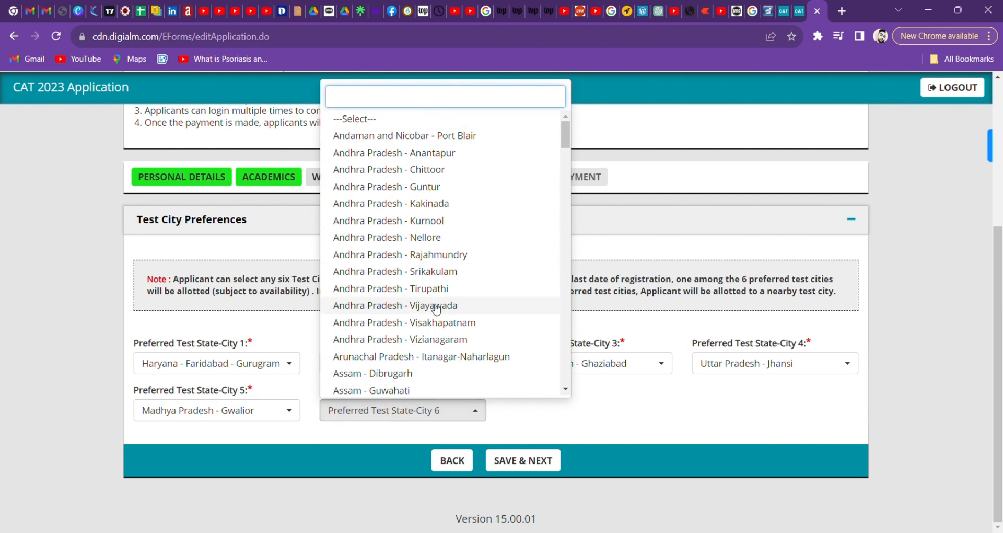
{"action": "type", "text": "kanpur"}
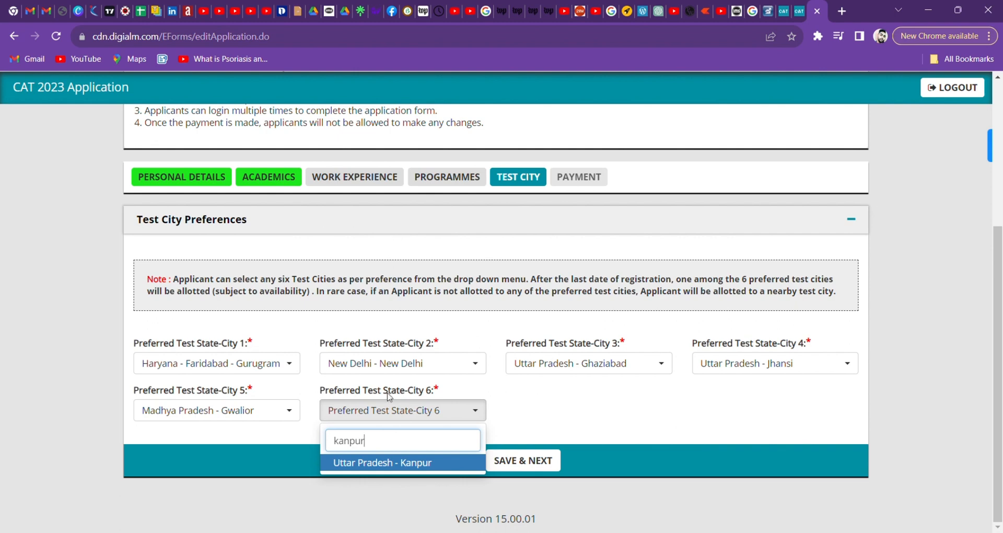
{"action": "left_click", "coordinate": [408, 459]}
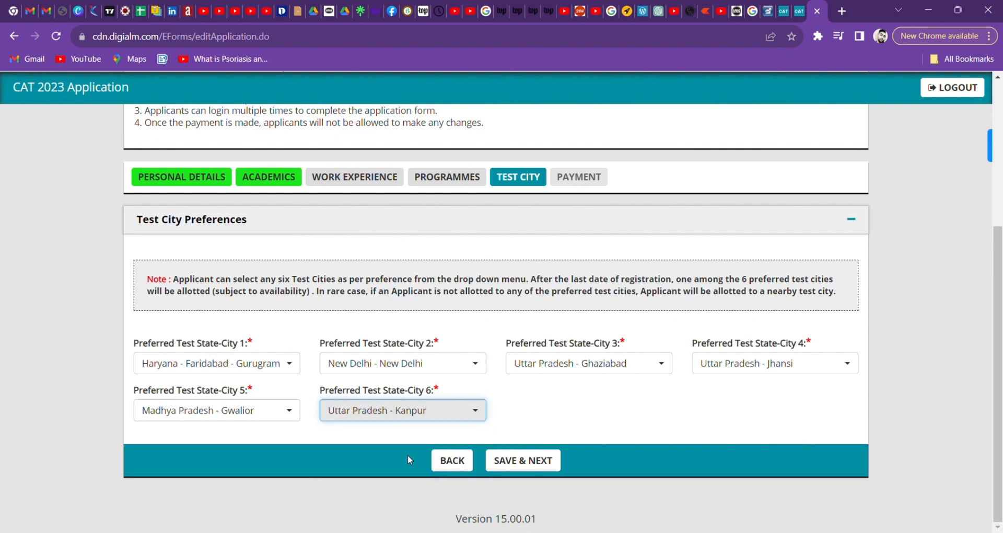
Search 'gur' in the City 1 list, then close it leaving Haryana - Faridabad - Gurugram selected.
{"action": "left_click", "coordinate": [286, 364]}
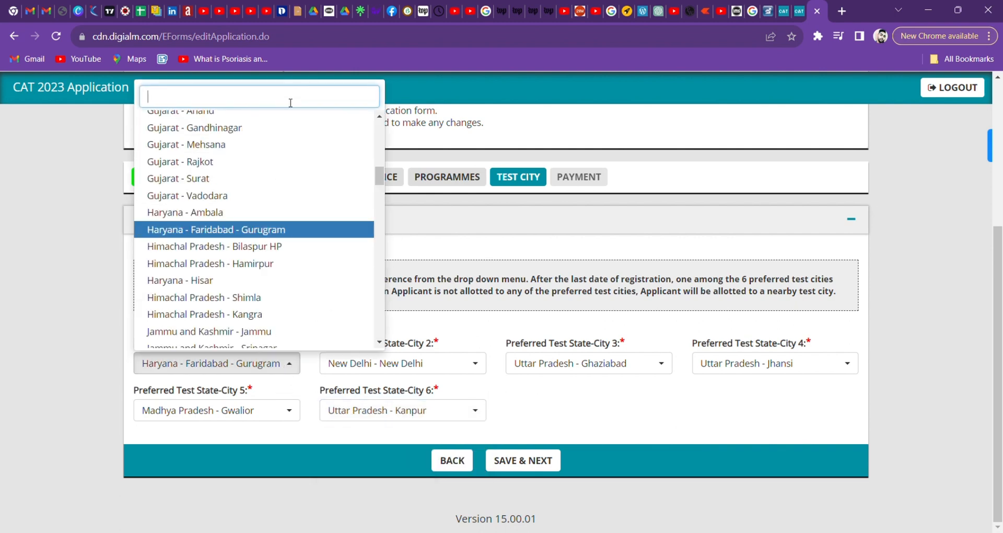
{"action": "type", "text": "gur"}
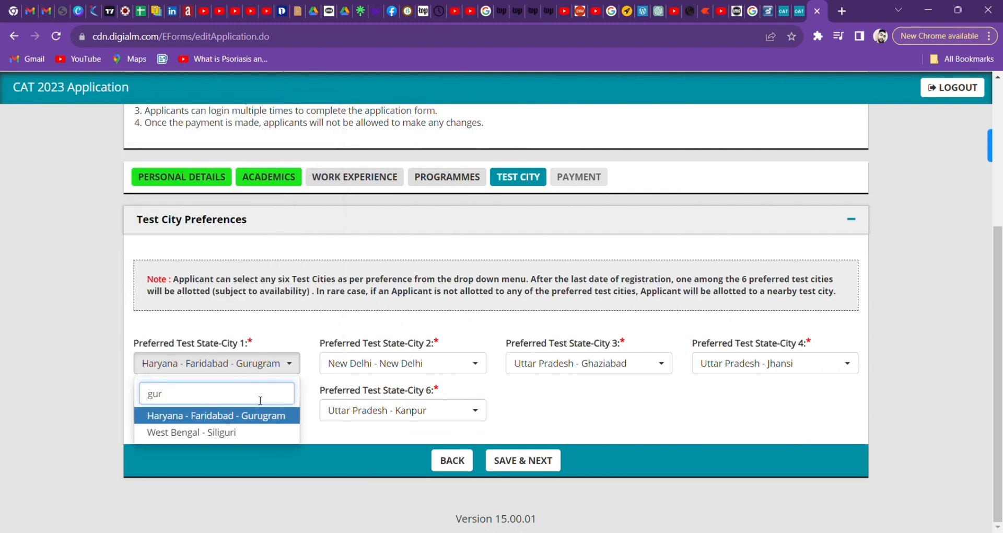
{"action": "key", "text": "BackSpace"}
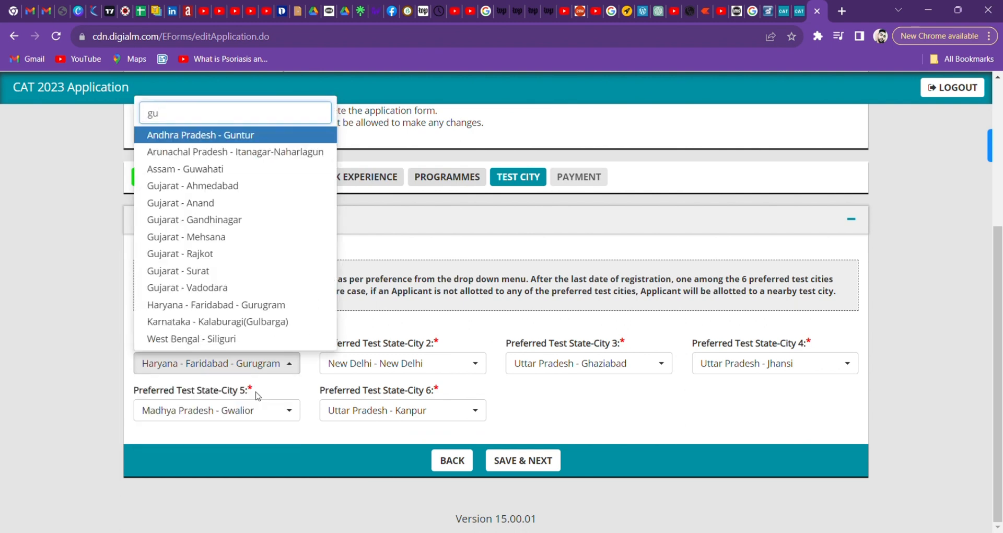
{"action": "key", "text": "BackSpace"}
{"action": "key", "text": "BackSpace"}
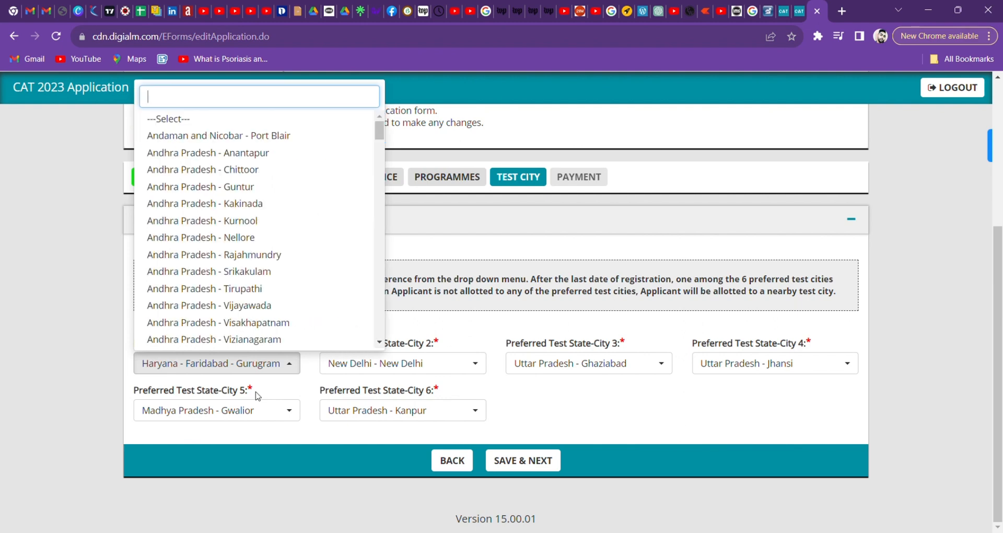
{"action": "type", "text": "gur"}
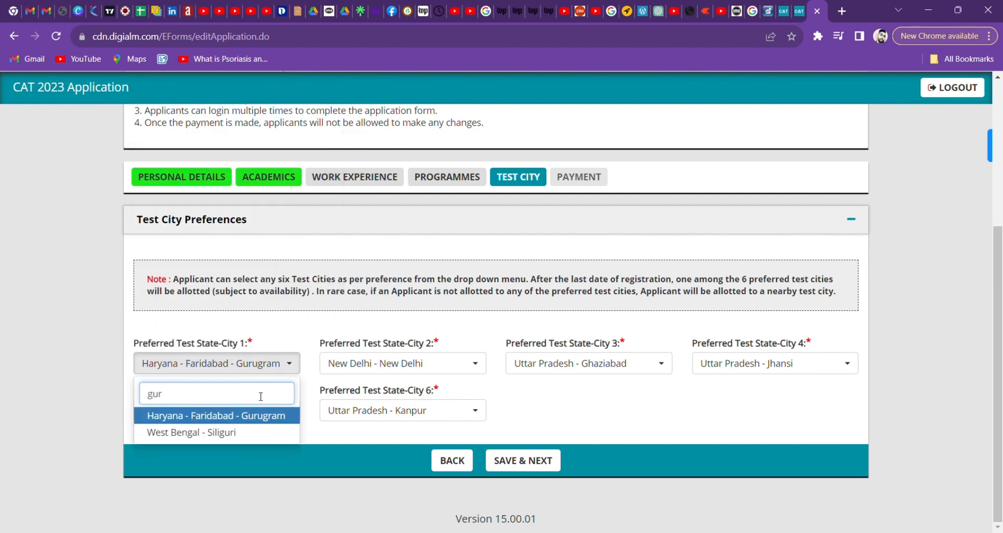
{"action": "key", "text": "BackSpace"}
{"action": "key", "text": "BackSpace"}
{"action": "key", "text": "BackSpace"}
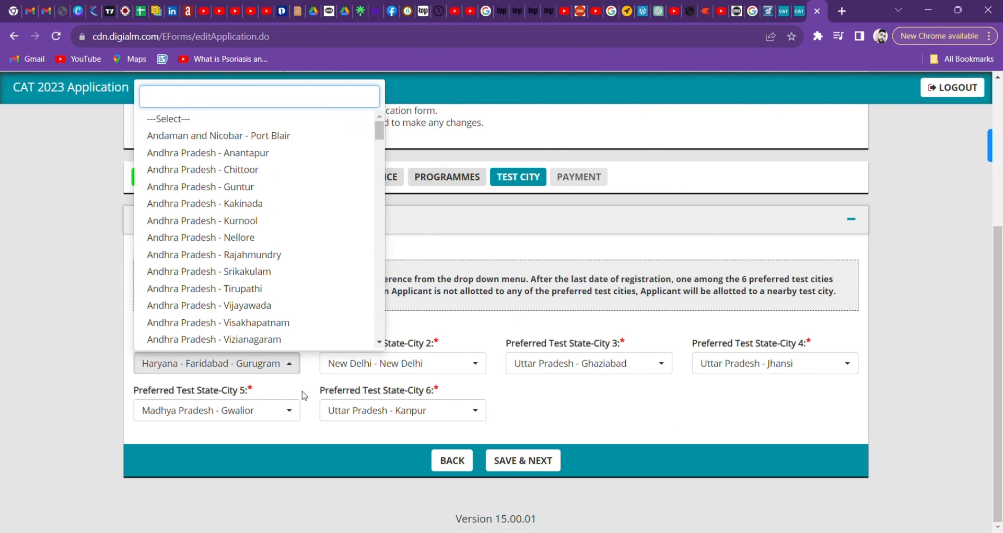
{"action": "left_click", "coordinate": [328, 395]}
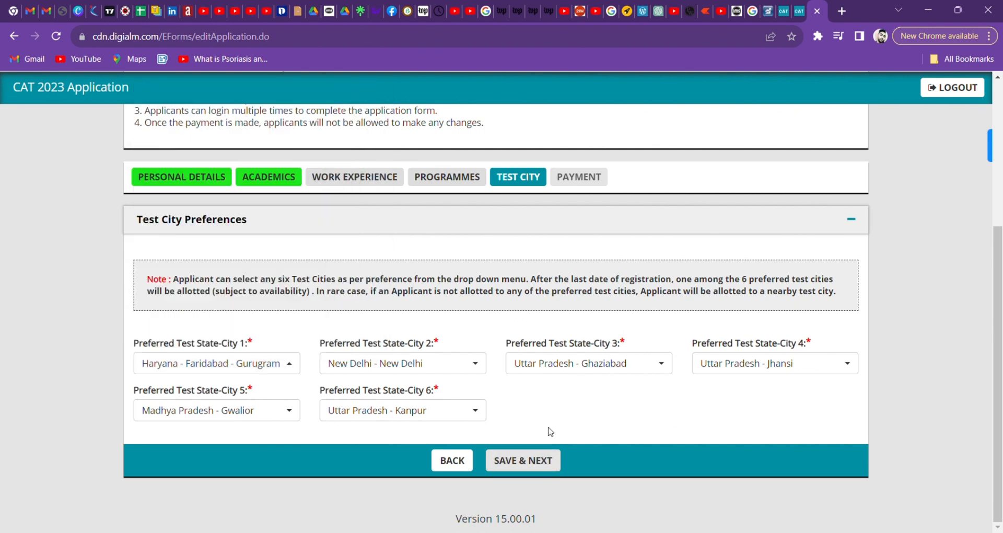
Save the six test cities and proceed to the Payment section.
{"action": "left_click", "coordinate": [526, 461]}
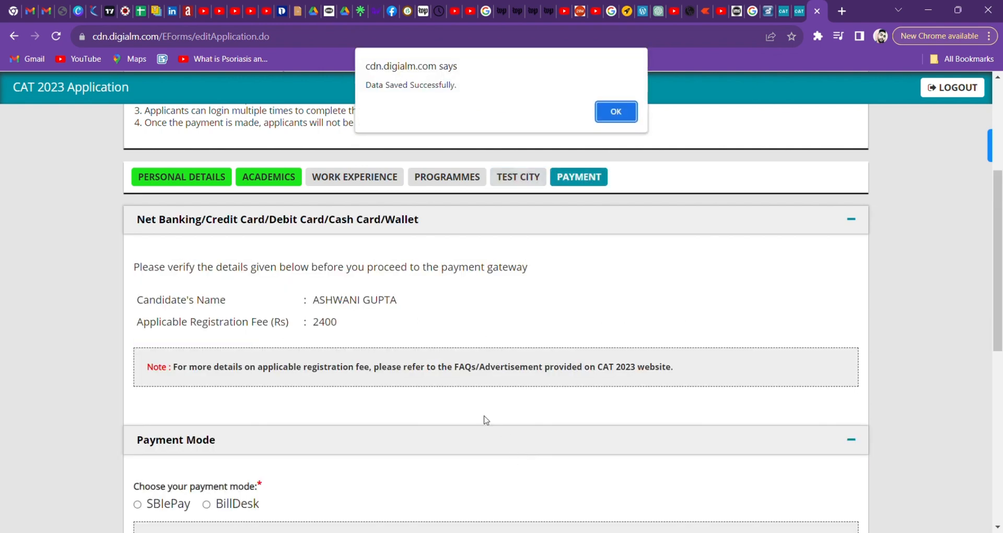
{"action": "left_click", "coordinate": [610, 112]}
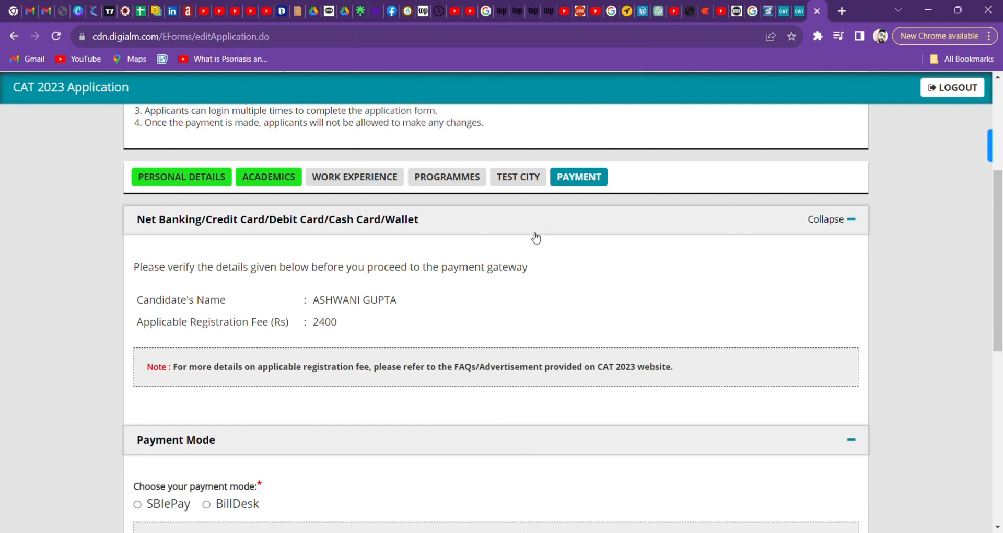
{"action": "scroll", "coordinate": [502, 246], "scroll_direction": "down", "scroll_amount": 4}
{"action": "scroll", "coordinate": [365, 276], "scroll_direction": "down", "scroll_amount": 5}
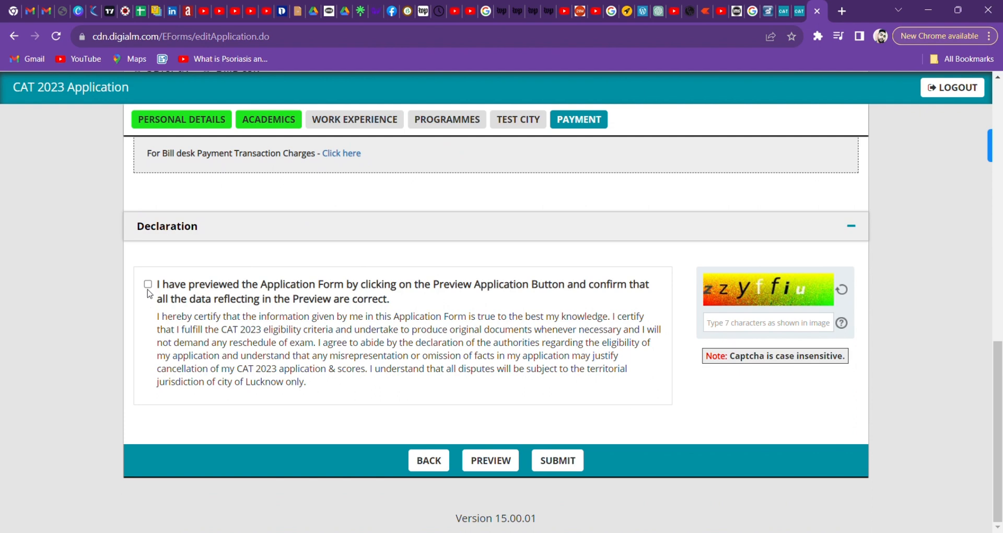
Tick the declaration confirming the application form was previewed.
{"action": "left_click", "coordinate": [148, 285]}
{"action": "scroll", "coordinate": [313, 280], "scroll_direction": "up", "scroll_amount": 4}
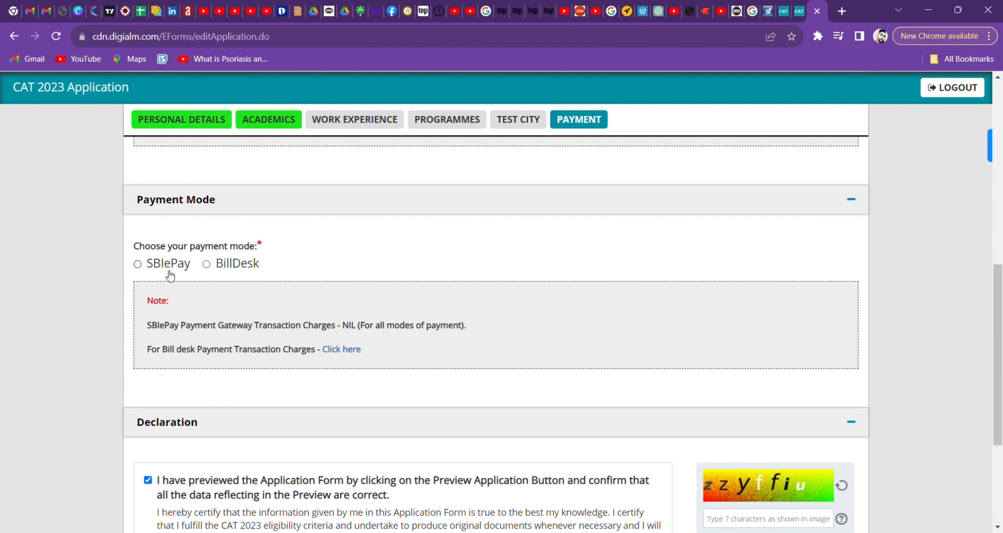
{"action": "scroll", "coordinate": [173, 277], "scroll_direction": "up", "scroll_amount": 1}
{"action": "scroll", "coordinate": [175, 277], "scroll_direction": "up", "scroll_amount": 3}
{"action": "scroll", "coordinate": [372, 316], "scroll_direction": "down", "scroll_amount": 4}
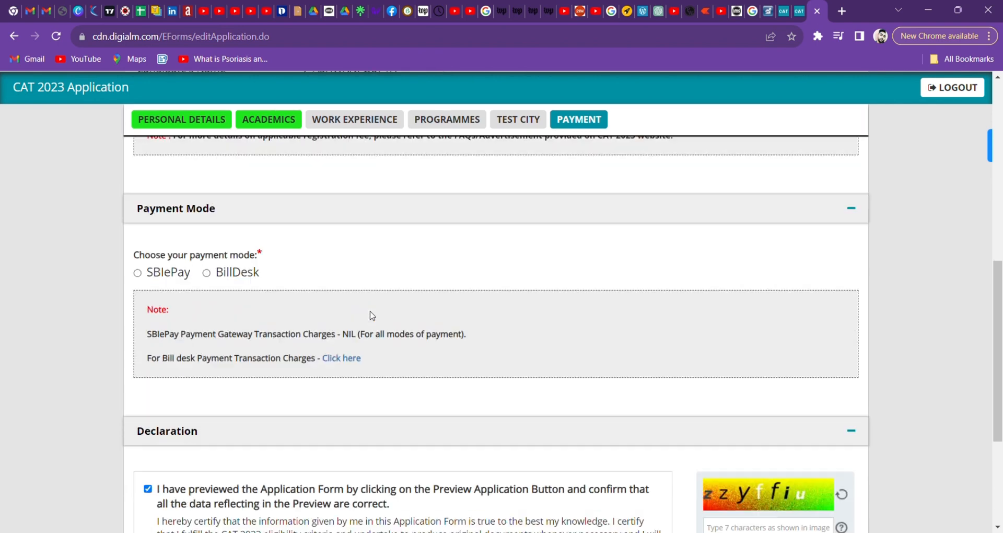
{"action": "scroll", "coordinate": [433, 319], "scroll_direction": "down", "scroll_amount": 4}
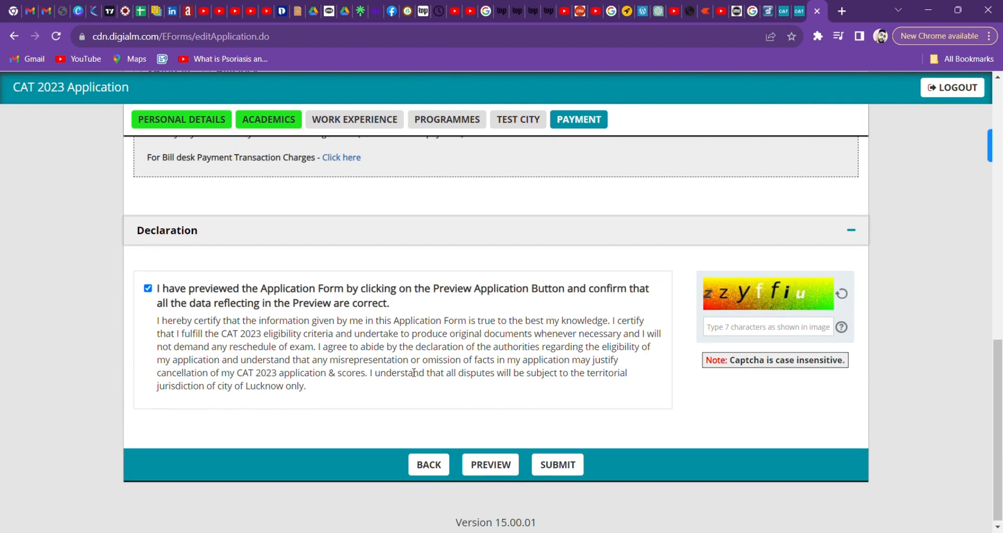
{"action": "scroll", "coordinate": [365, 392], "scroll_direction": "up", "scroll_amount": 5}
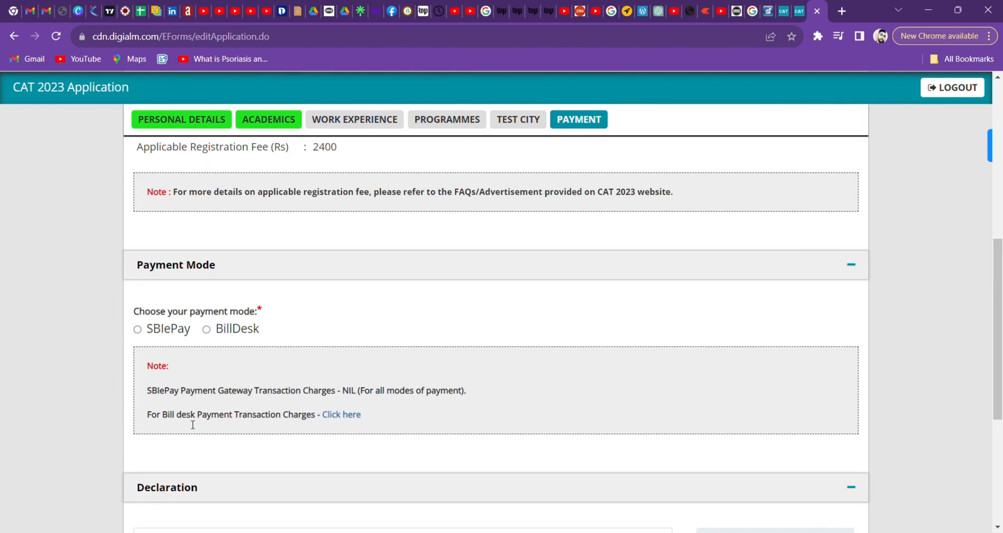
Open the BillDesk charges PDF and scroll through its per-payment-method transaction charges.
{"action": "left_click", "coordinate": [334, 415]}
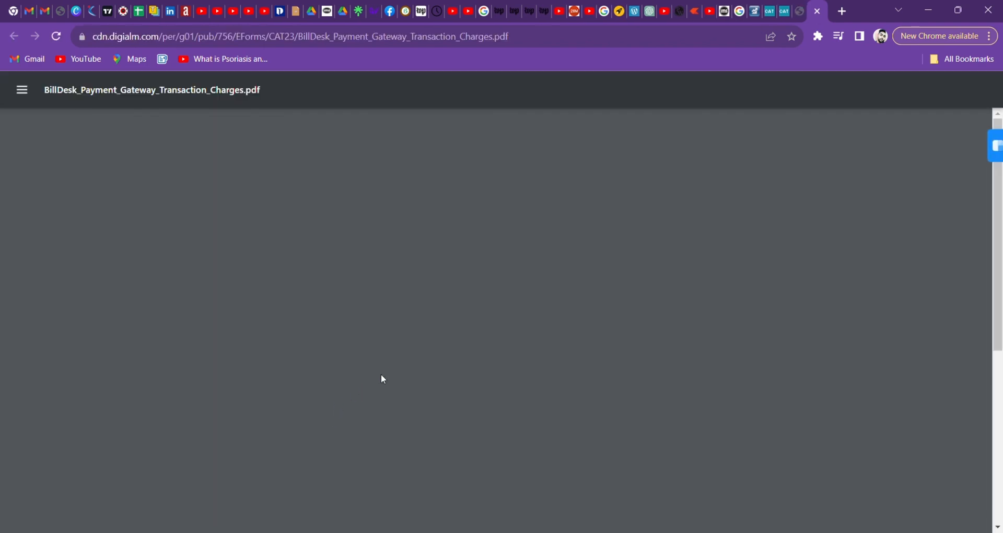
{"action": "scroll", "coordinate": [389, 358], "scroll_direction": "down", "scroll_amount": 3}
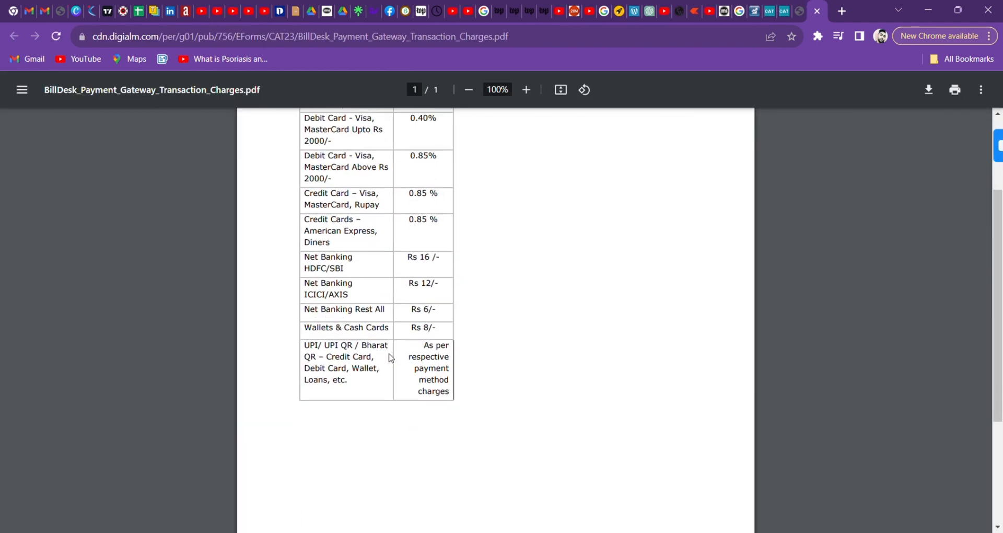
{"action": "scroll", "coordinate": [388, 359], "scroll_direction": "down", "scroll_amount": 4}
{"action": "scroll", "coordinate": [387, 359], "scroll_direction": "up", "scroll_amount": 6}
{"action": "scroll", "coordinate": [387, 359], "scroll_direction": "down", "scroll_amount": 2}
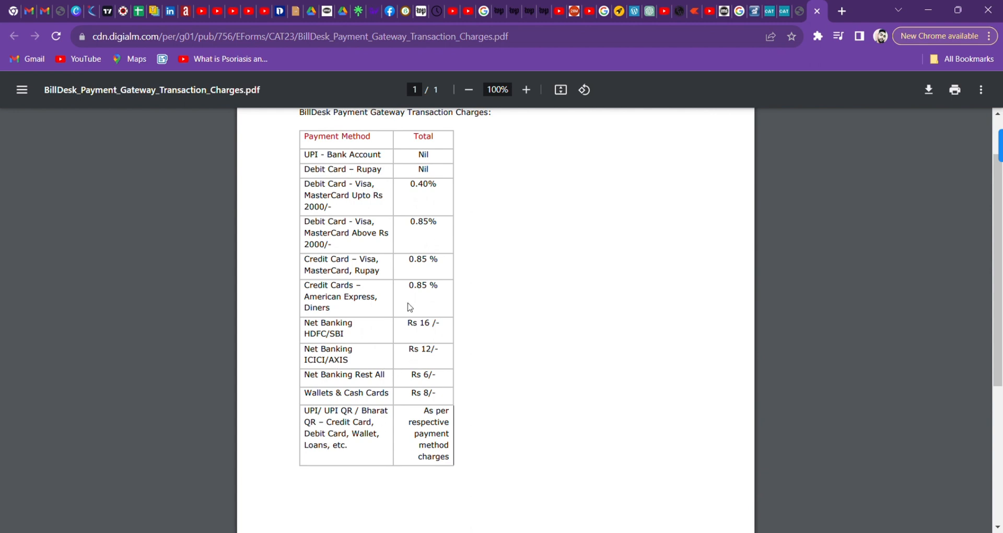
{"action": "scroll", "coordinate": [383, 303], "scroll_direction": "up", "scroll_amount": 2}
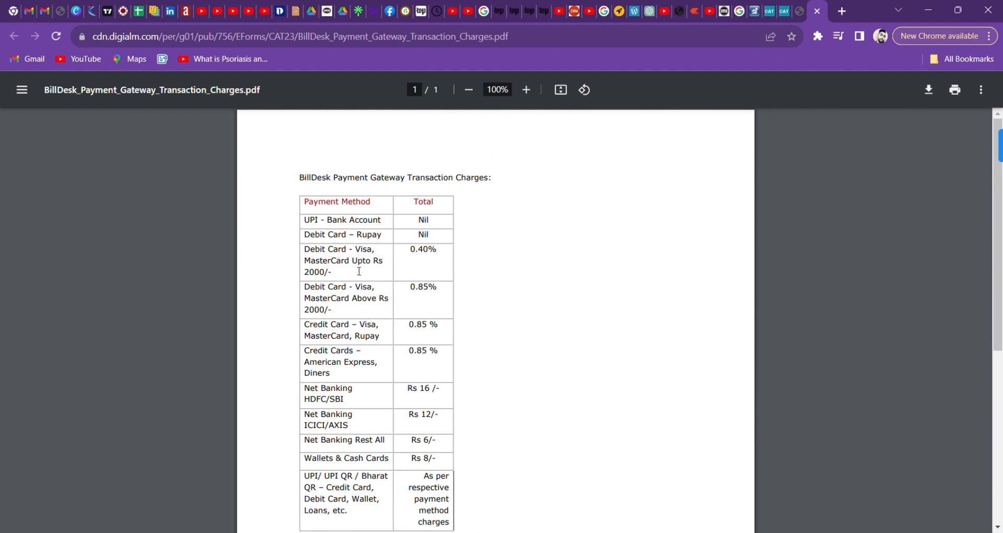
{"action": "scroll", "coordinate": [443, 226], "scroll_direction": "down", "scroll_amount": 3}
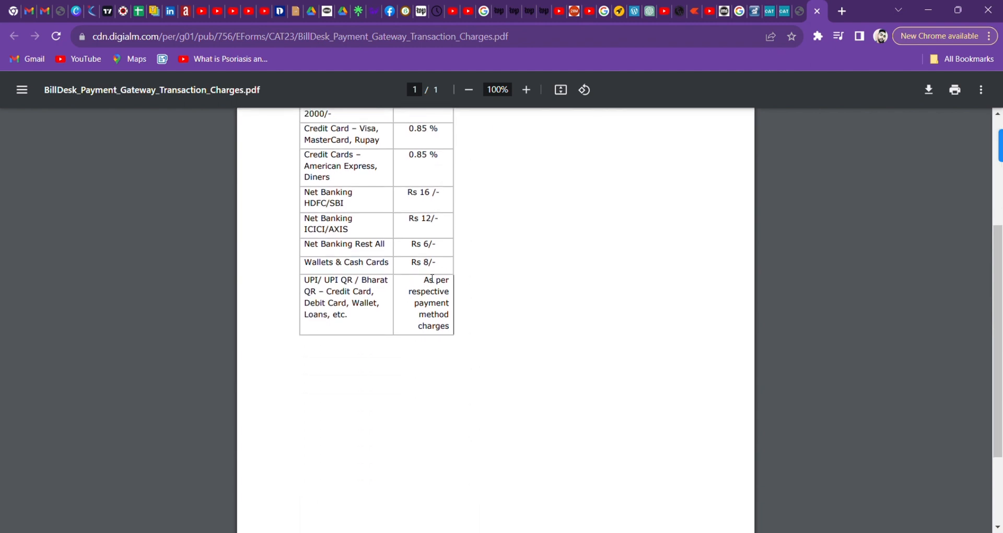
Close the charges PDF and select SBIePay as the payment mode, reviewing the Rs 2400 fee.
{"action": "left_click", "coordinate": [818, 11]}
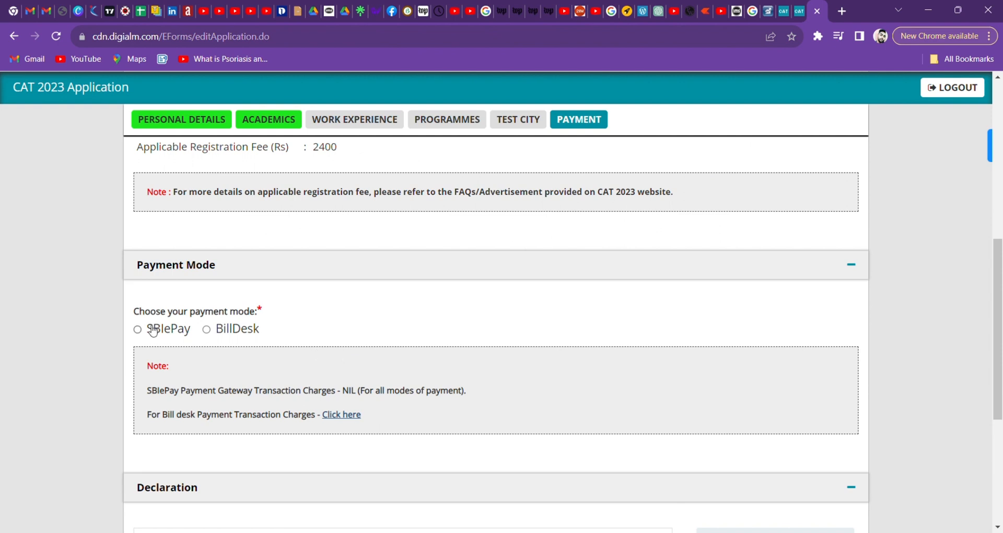
{"action": "left_click", "coordinate": [225, 332]}
{"action": "left_click", "coordinate": [162, 330]}
{"action": "scroll", "coordinate": [328, 335], "scroll_direction": "down", "scroll_amount": 1}
{"action": "scroll", "coordinate": [328, 334], "scroll_direction": "down", "scroll_amount": 3}
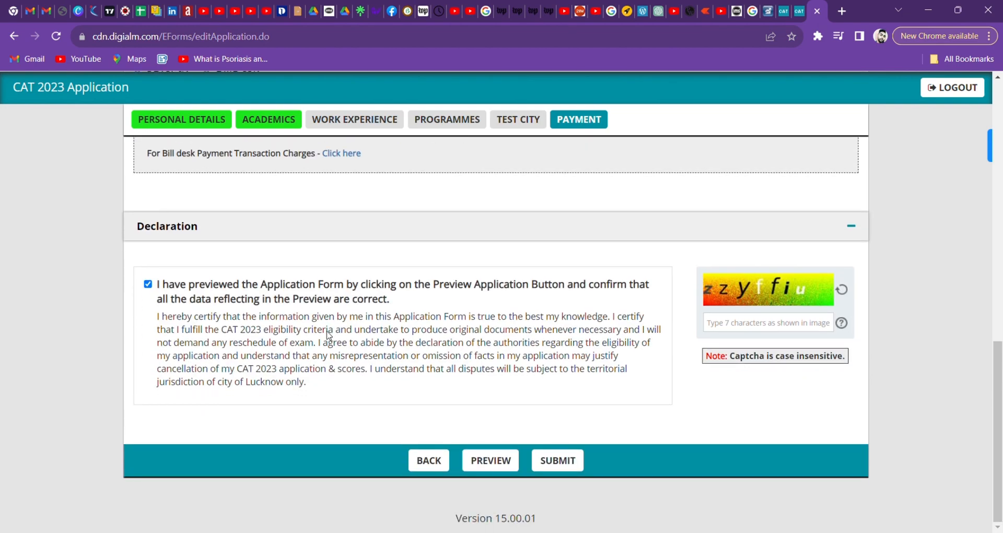
{"action": "scroll", "coordinate": [332, 334], "scroll_direction": "up", "scroll_amount": 6}
{"action": "scroll", "coordinate": [331, 335], "scroll_direction": "up", "scroll_amount": 4}
{"action": "scroll", "coordinate": [332, 333], "scroll_direction": "down", "scroll_amount": 3}
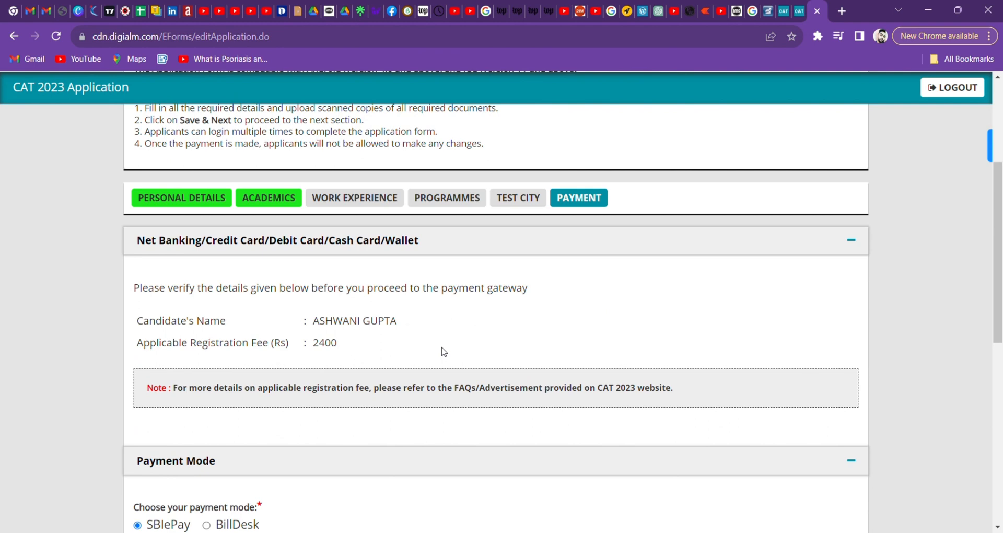
{"action": "scroll", "coordinate": [444, 351], "scroll_direction": "up", "scroll_amount": 1}
{"action": "scroll", "coordinate": [443, 351], "scroll_direction": "up", "scroll_amount": 2}
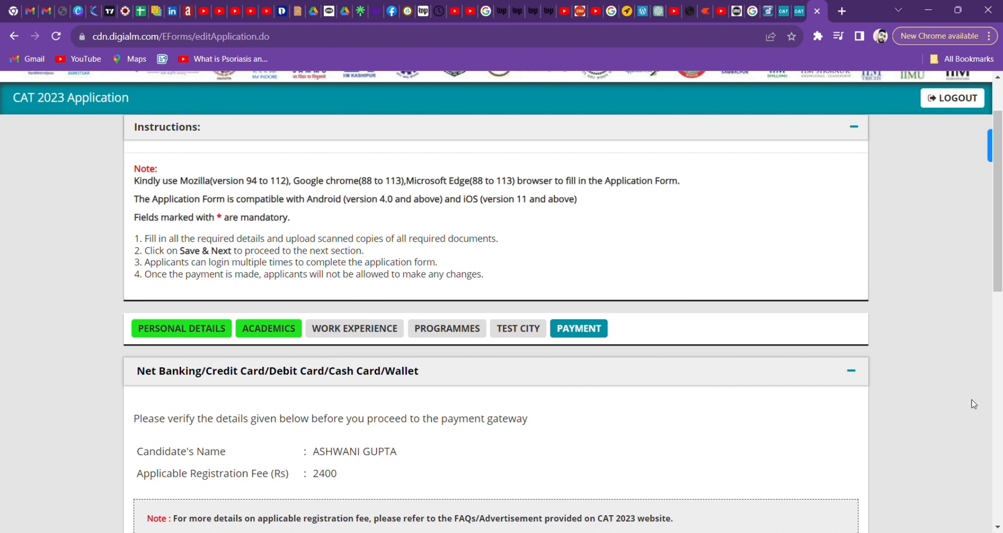
{"action": "left_click", "coordinate": [30, 14]}
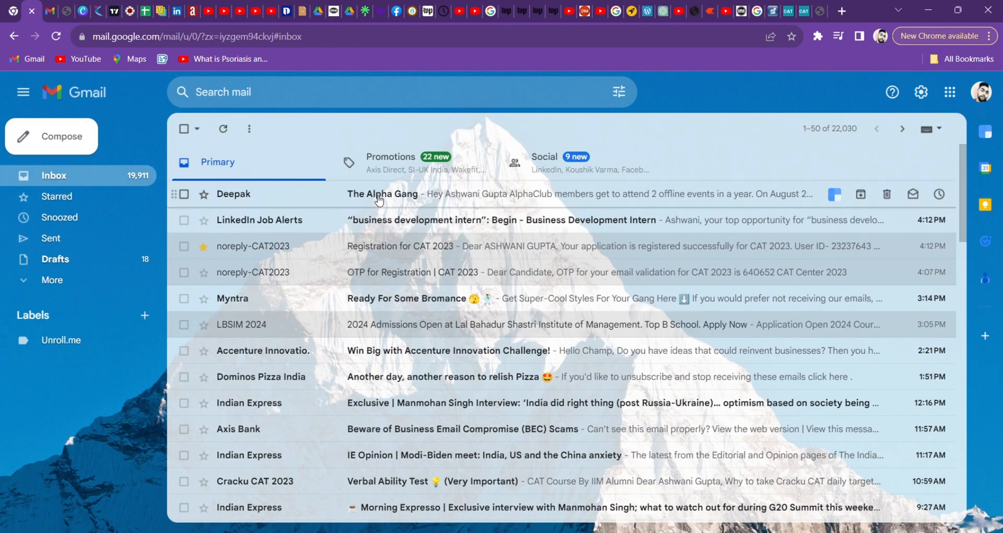
{"action": "left_click", "coordinate": [817, 9]}
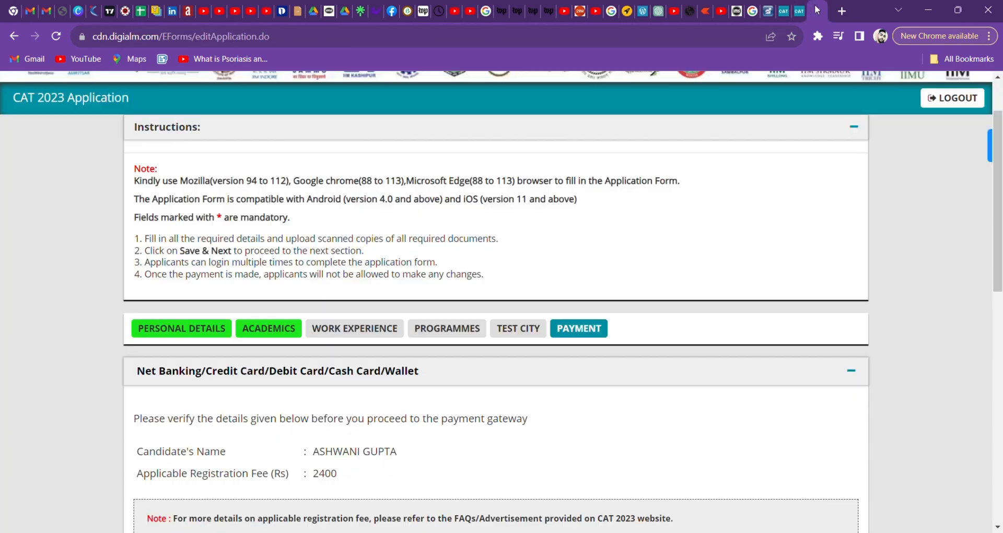
{"action": "scroll", "coordinate": [375, 413], "scroll_direction": "down", "scroll_amount": 4}
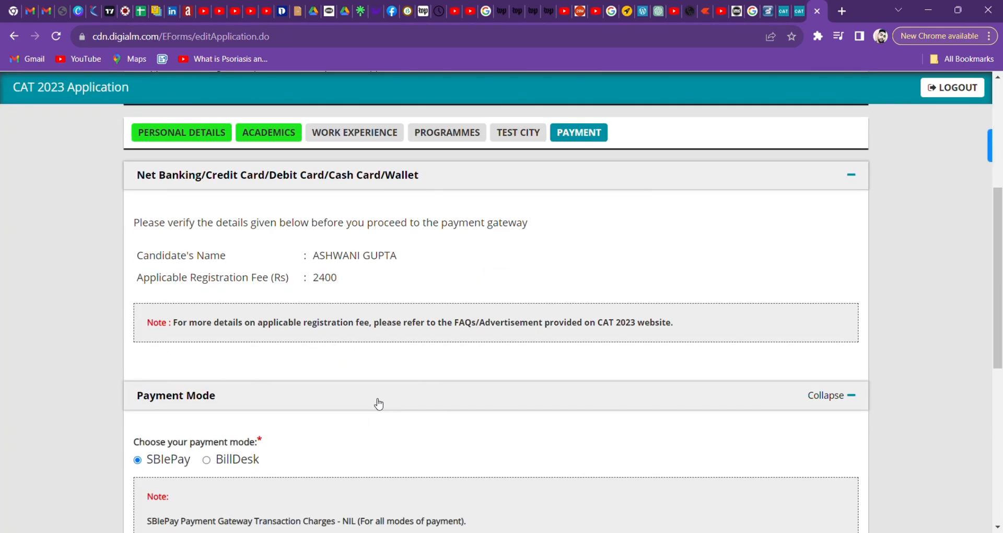
{"action": "scroll", "coordinate": [379, 404], "scroll_direction": "down", "scroll_amount": 7}
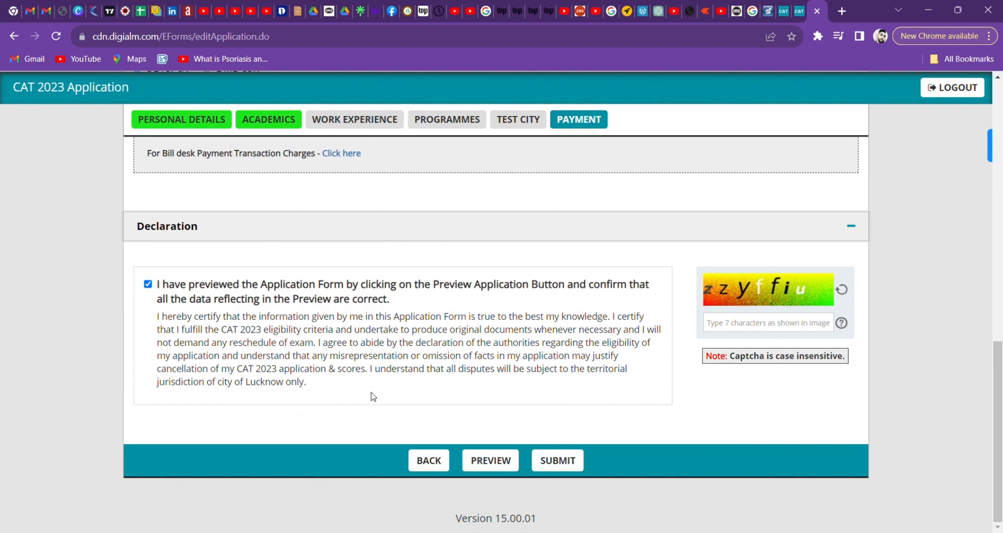
{"action": "scroll", "coordinate": [372, 396], "scroll_direction": "up", "scroll_amount": 10}
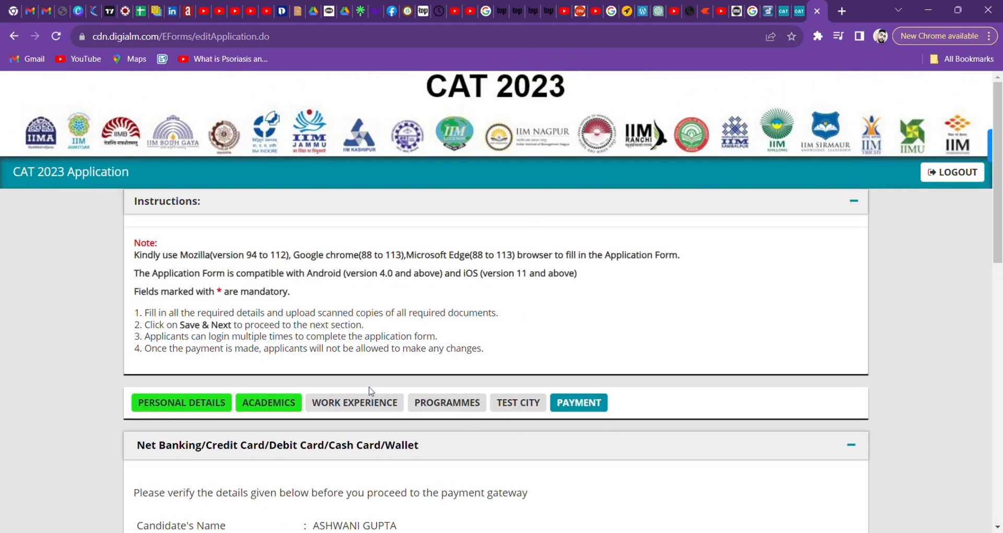